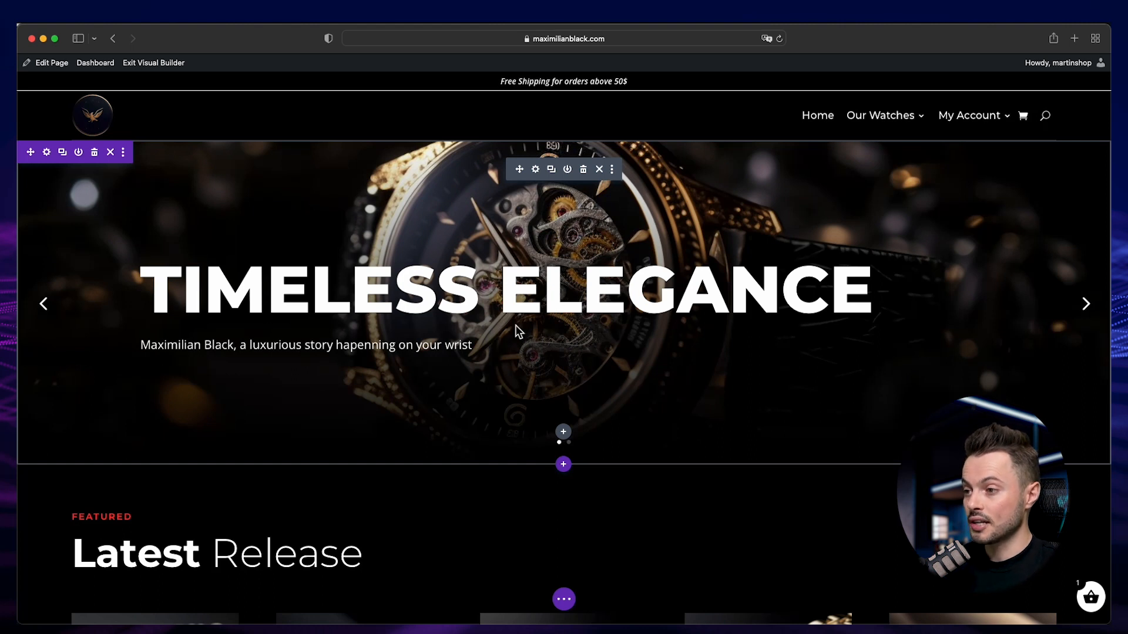
Look over the AI content generation options in the fullwidth slider's first slide and in the Latest Release text module.
{"action": "left_click", "coordinate": [535, 170]}
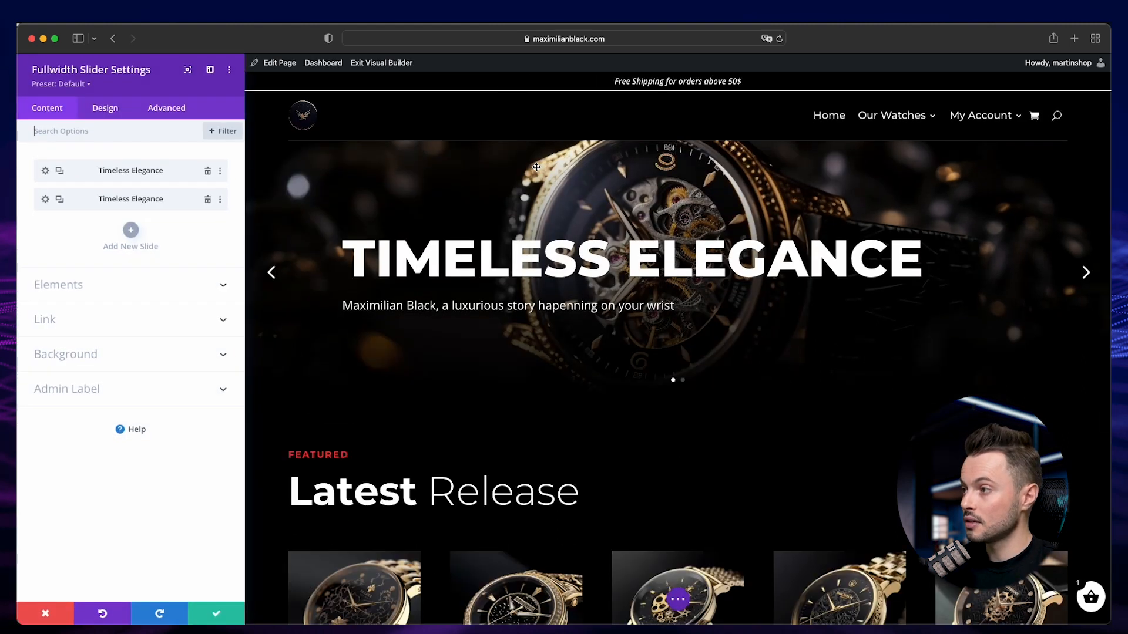
{"action": "left_click", "coordinate": [46, 171]}
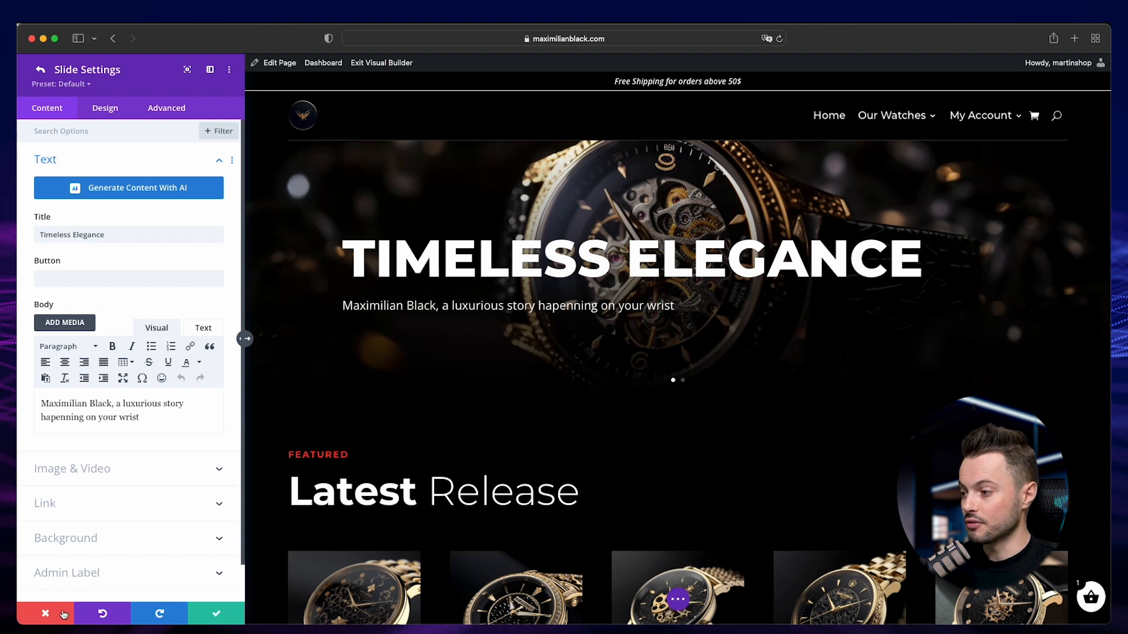
{"action": "left_click", "coordinate": [46, 613]}
{"action": "mouse_move", "coordinate": [368, 558]}
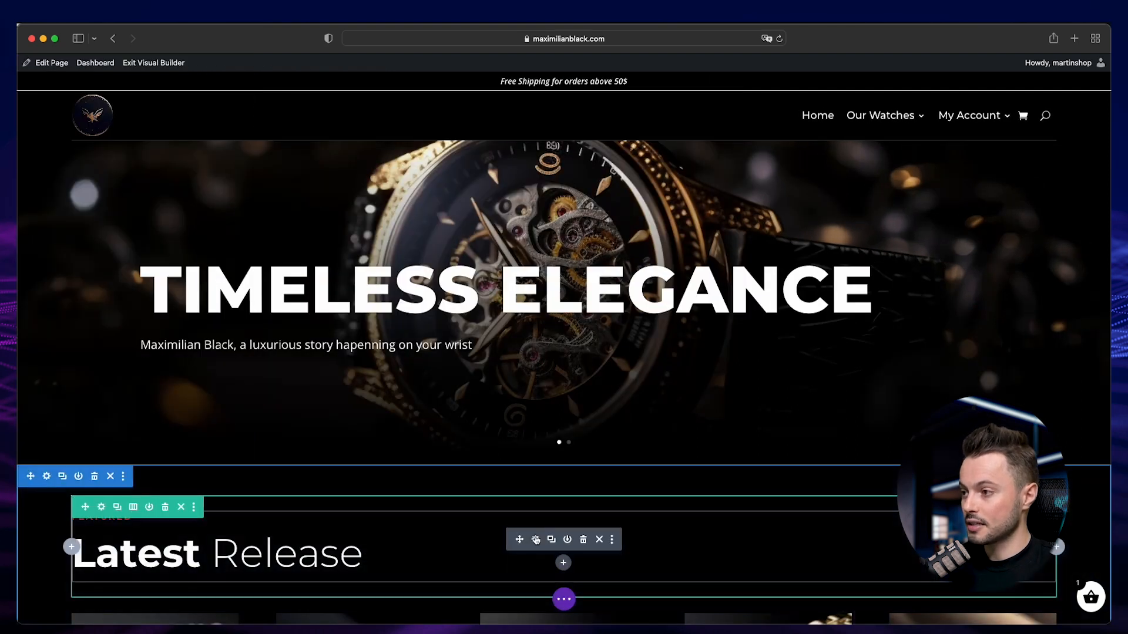
{"action": "left_click", "coordinate": [535, 541]}
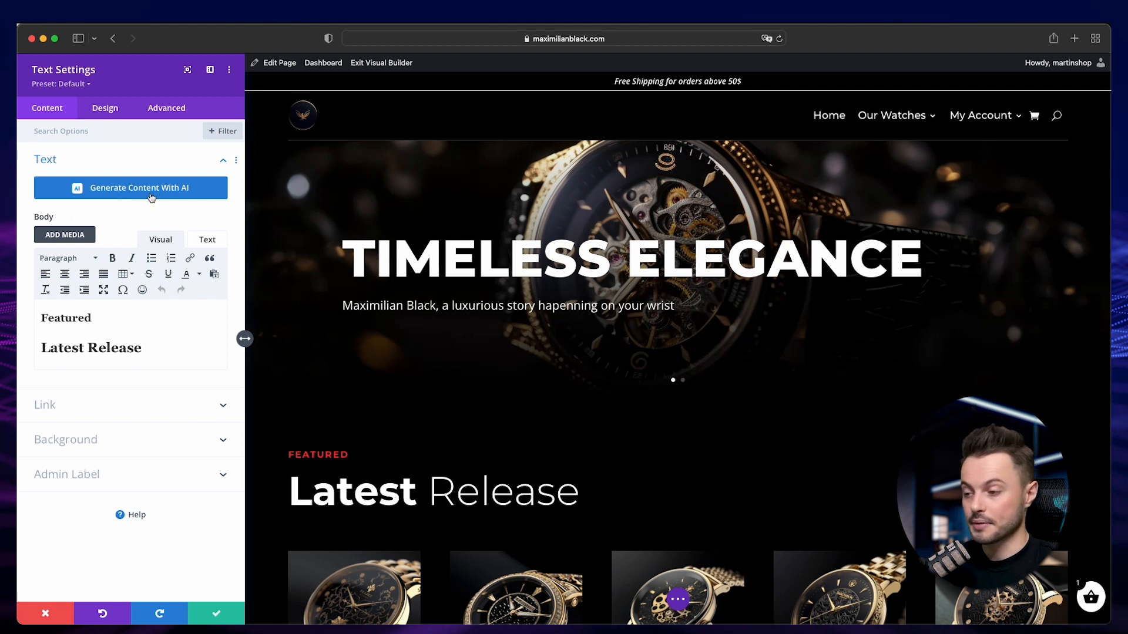
{"action": "left_click", "coordinate": [46, 614]}
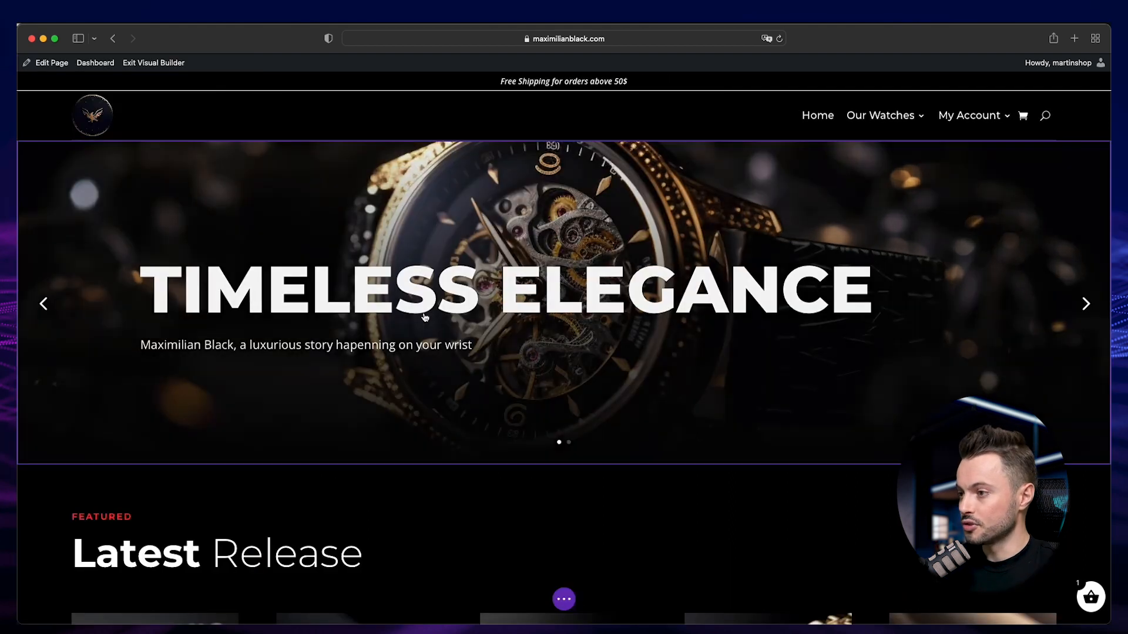
Open the settings of the fullwidth slider's first slide and generate its content with AI.
{"action": "left_click", "coordinate": [539, 174]}
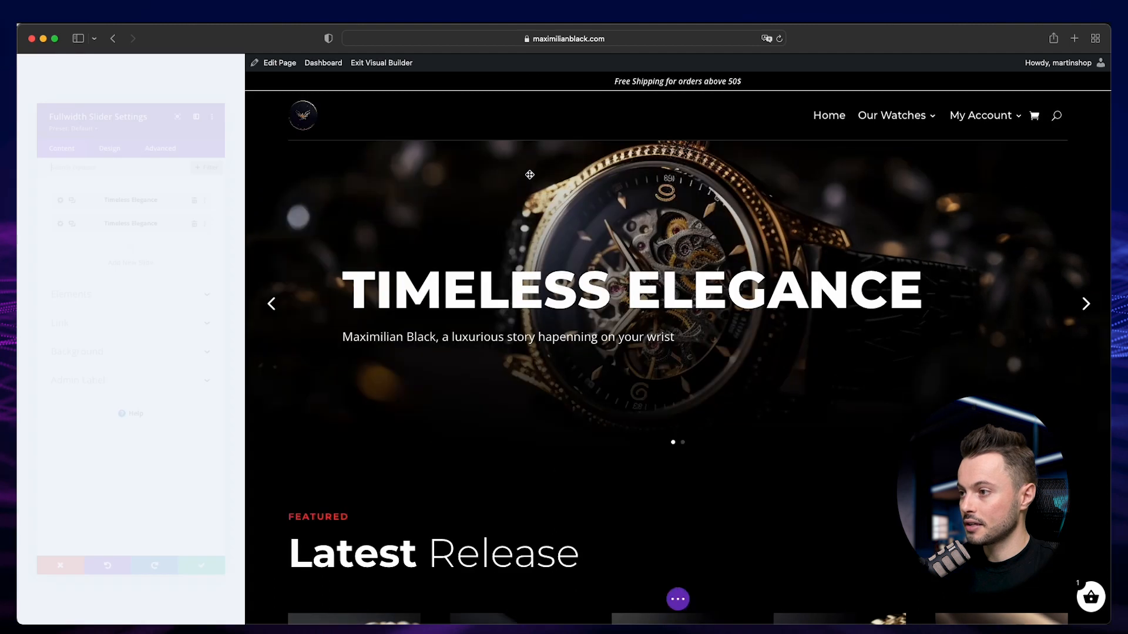
{"action": "left_click", "coordinate": [60, 199]}
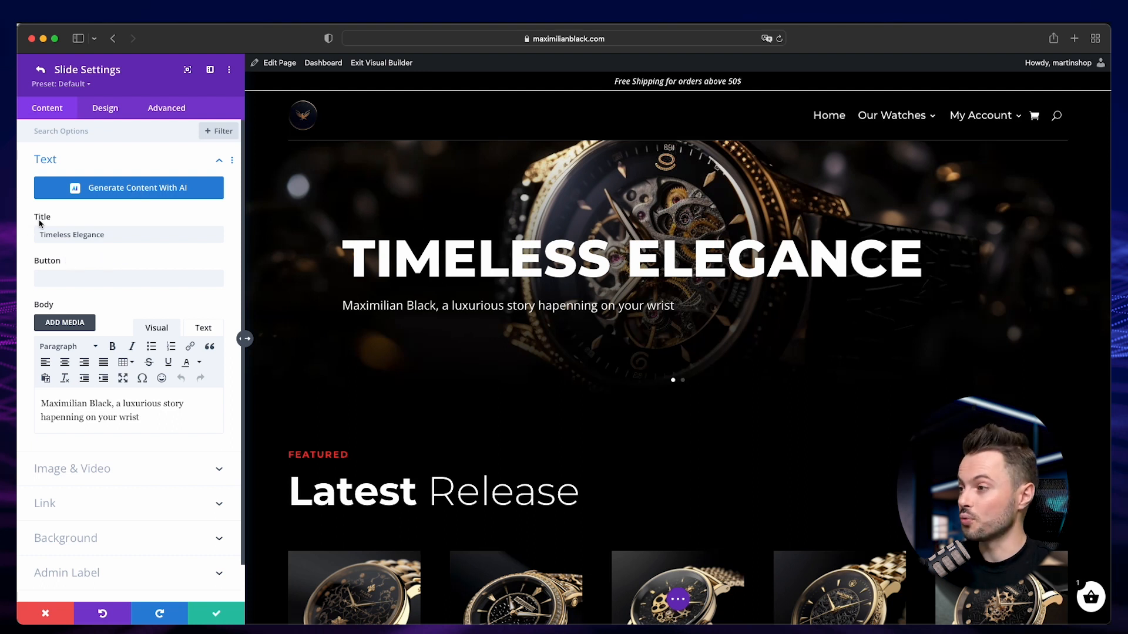
{"action": "left_click", "coordinate": [165, 196]}
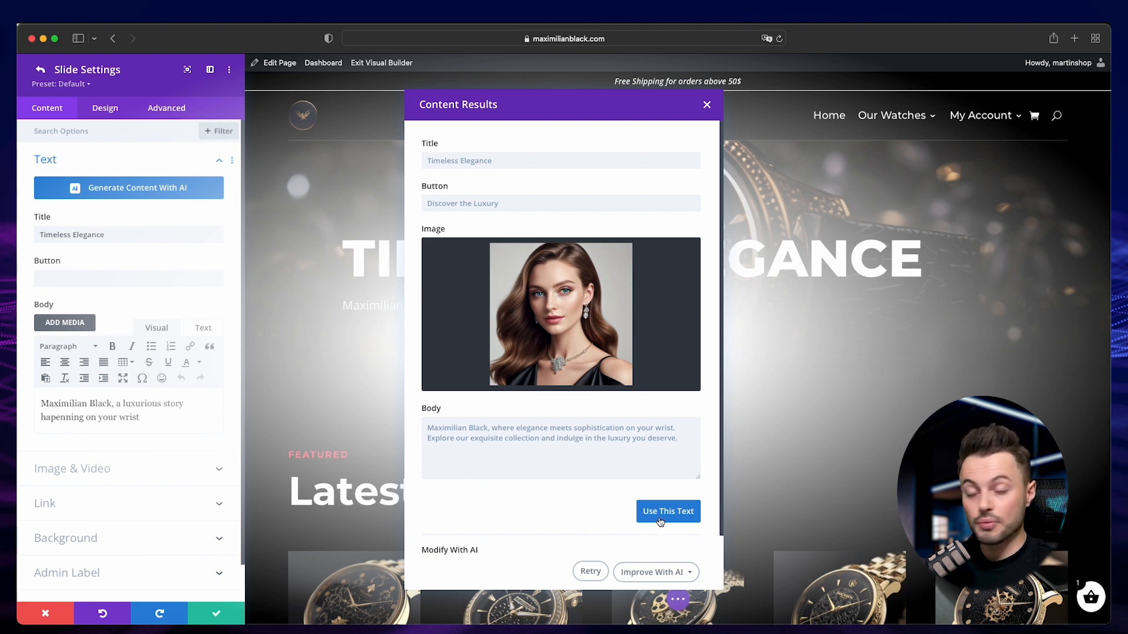
Examine the Improve With AI options for the generated slide content, including Rewrite For, Translate, Change Tone and Make It More.
{"action": "scroll", "coordinate": [561, 508], "scroll_direction": "down", "scroll_amount": 2}
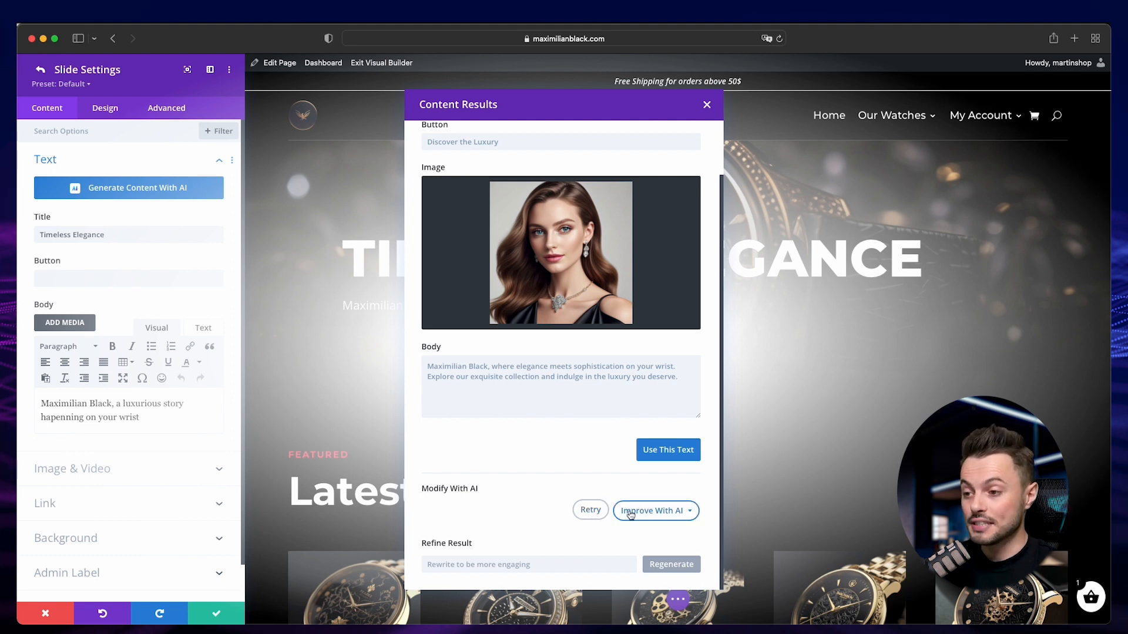
{"action": "left_click", "coordinate": [658, 512]}
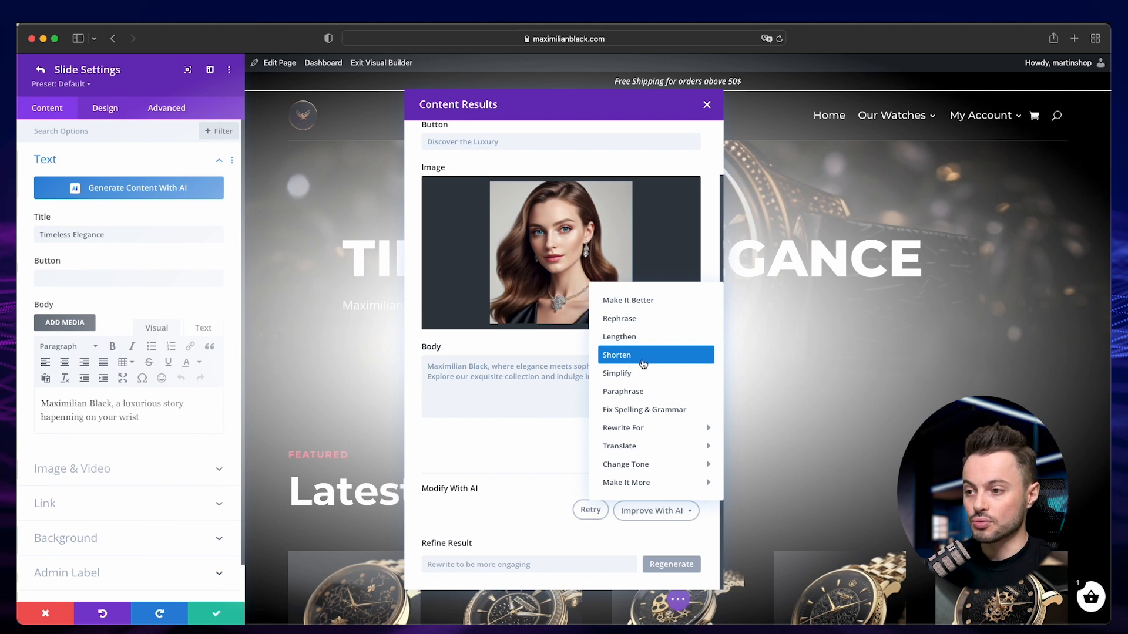
{"action": "mouse_move", "coordinate": [692, 431]}
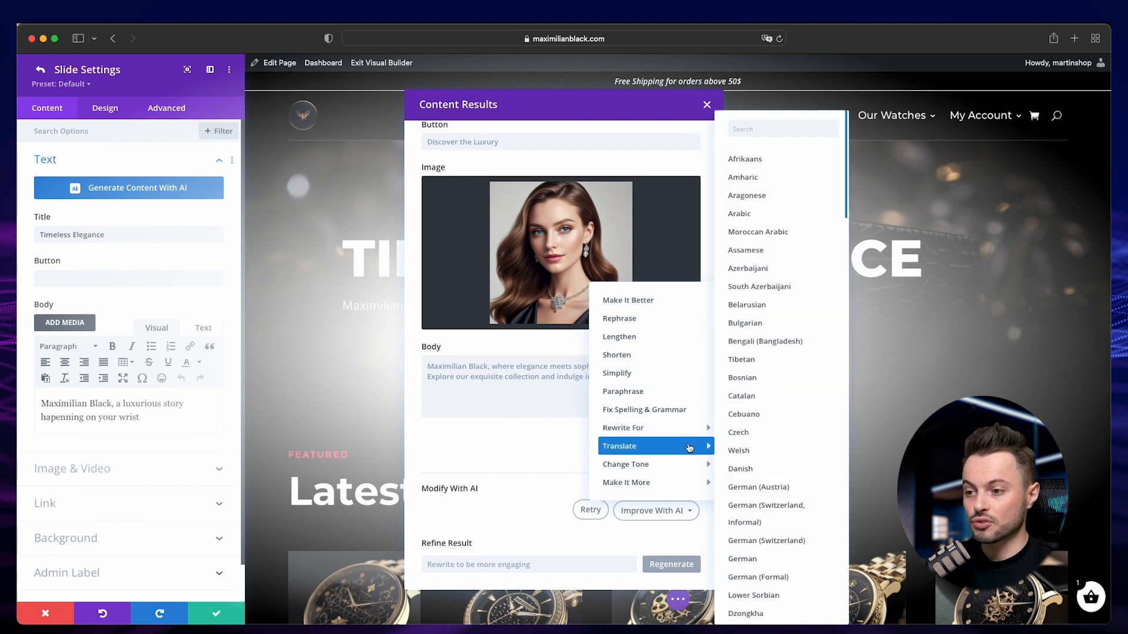
{"action": "mouse_move", "coordinate": [655, 470]}
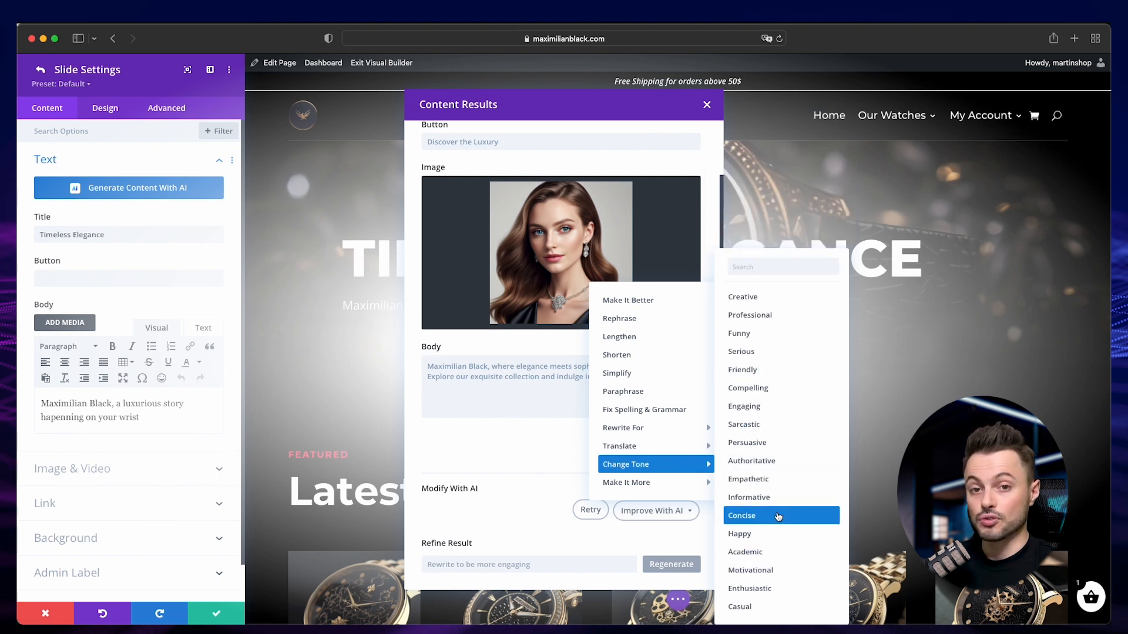
{"action": "mouse_move", "coordinate": [686, 487]}
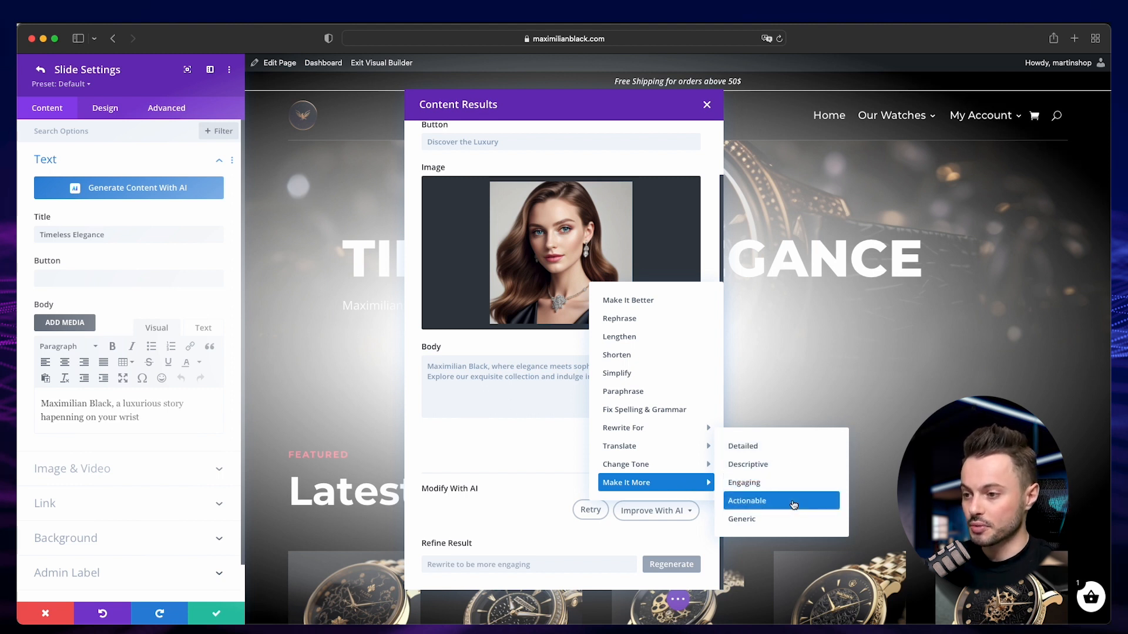
{"action": "left_click", "coordinate": [530, 513]}
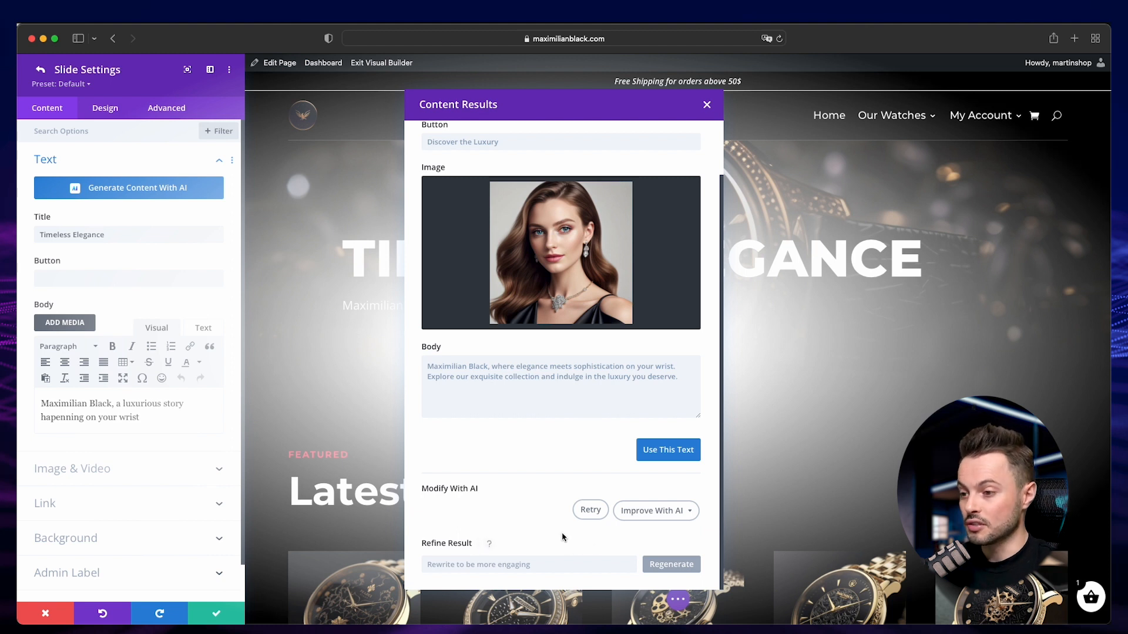
Retry the AI generation, compare the two versions of the slide content, and close the results without using either.
{"action": "left_click", "coordinate": [589, 511]}
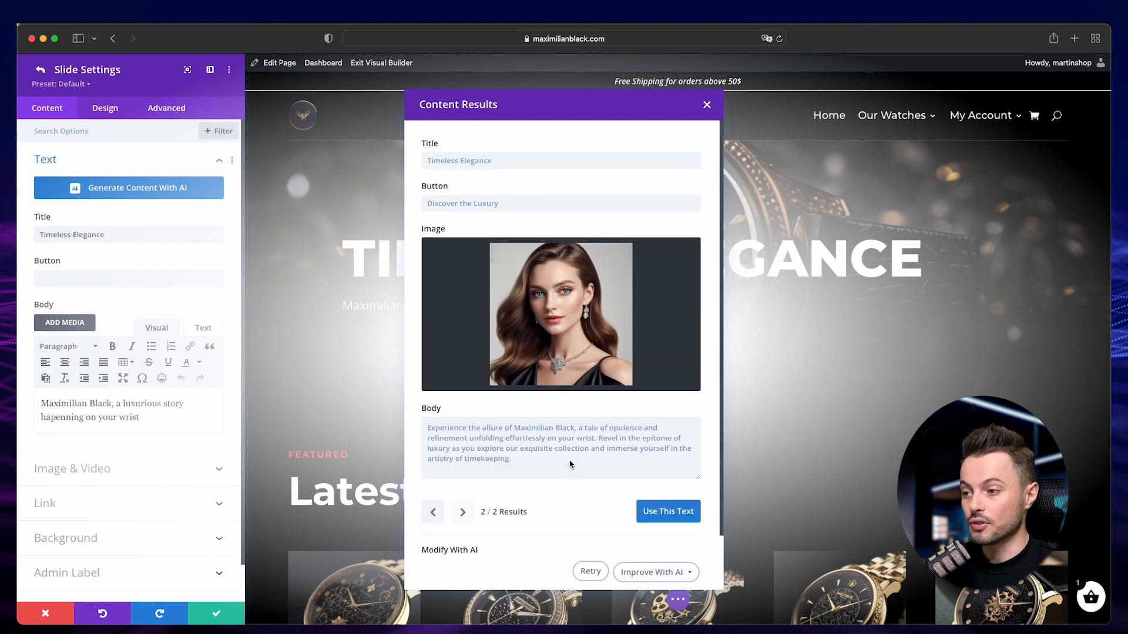
{"action": "left_click", "coordinate": [432, 513]}
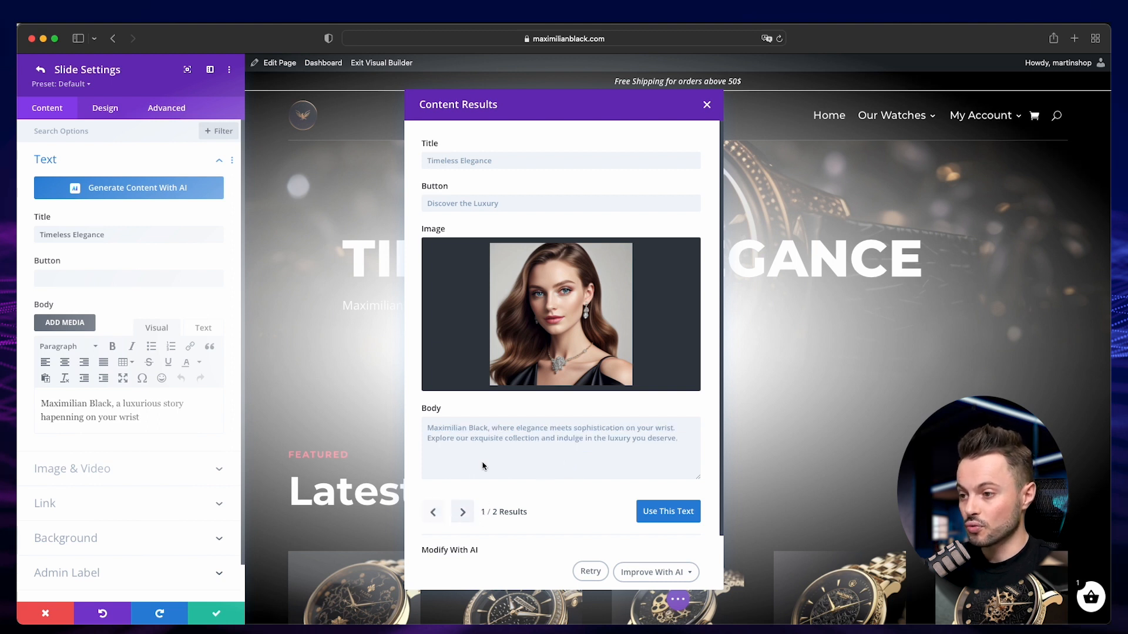
{"action": "left_click", "coordinate": [462, 512]}
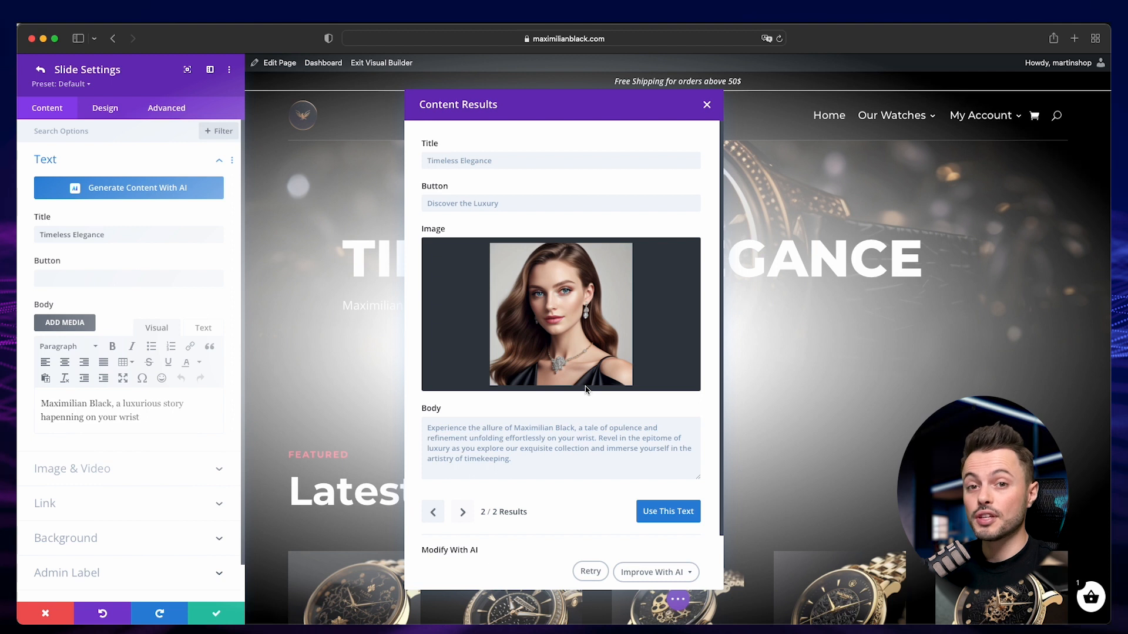
{"action": "left_click", "coordinate": [708, 104]}
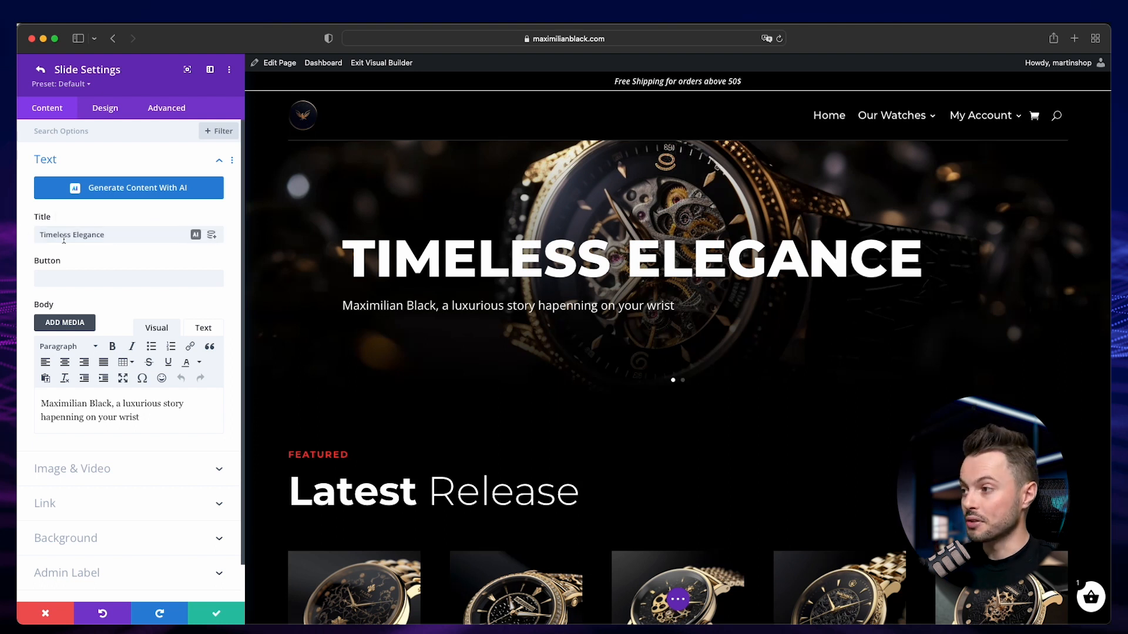
Clear the slide's title and start writing a new title with AI.
{"action": "left_click_drag", "start_coordinate": [116, 235], "coordinate": [30, 241]}
{"action": "key", "text": "BackSpace"}
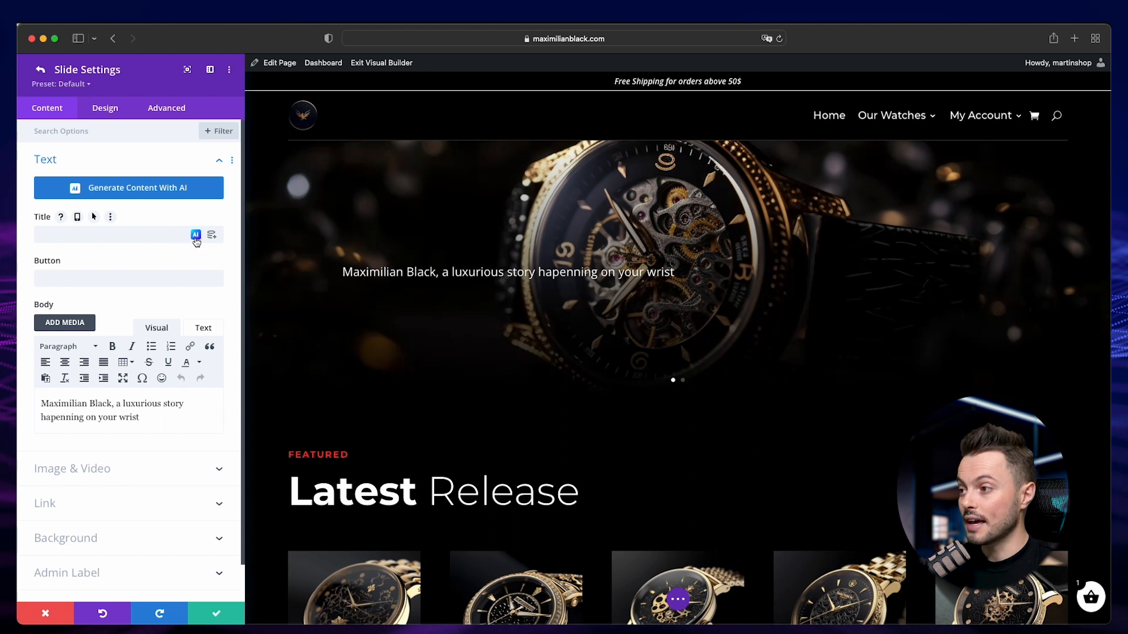
{"action": "left_click", "coordinate": [196, 235]}
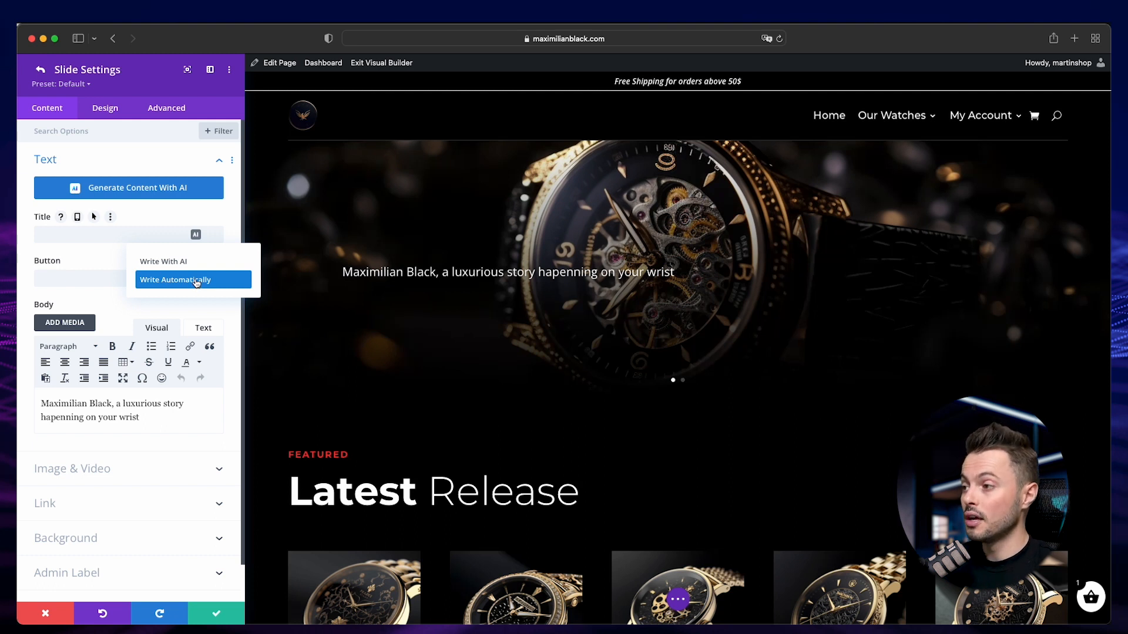
{"action": "left_click", "coordinate": [176, 261]}
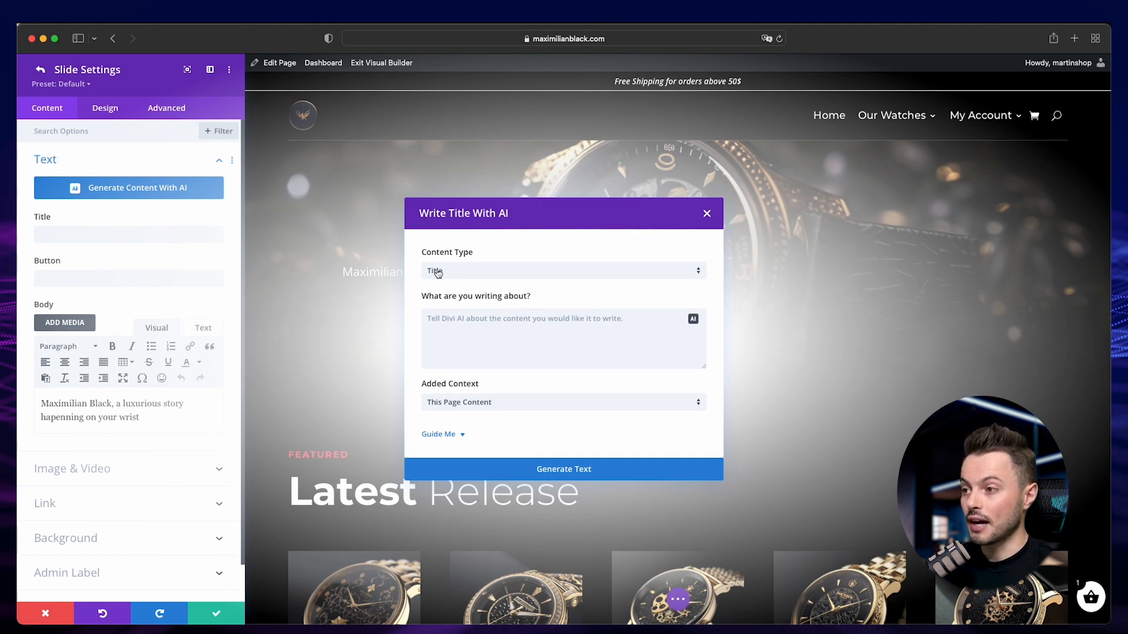
Prompt the AI for a Title with "Write a header for my website to catch the attention of my visitors", using This Page Content as context.
{"action": "left_click", "coordinate": [489, 278]}
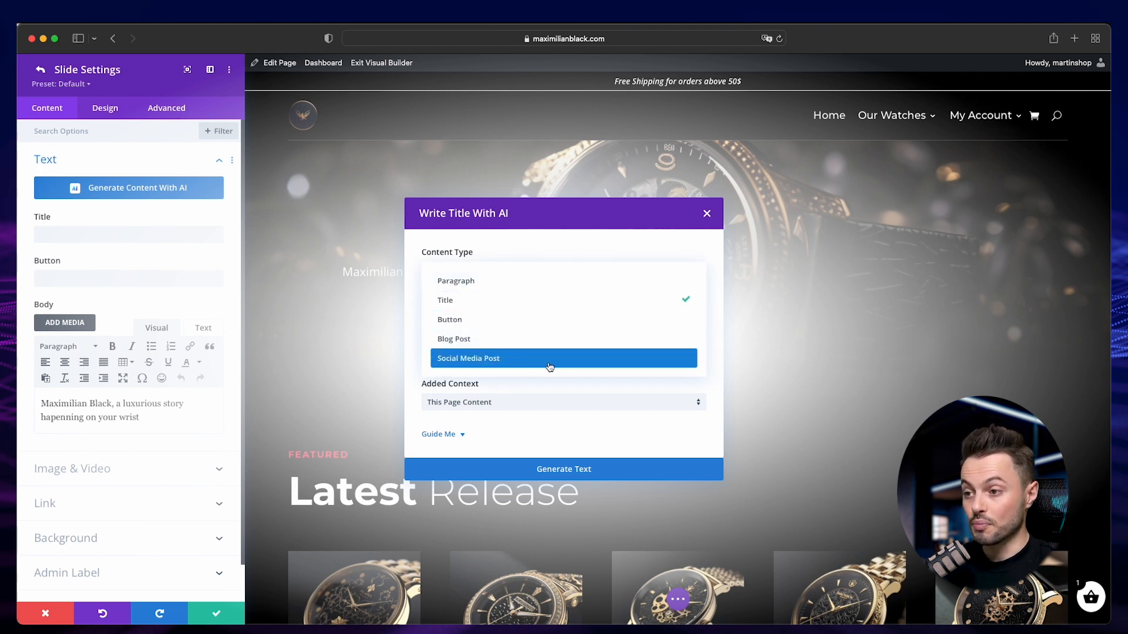
{"action": "left_click", "coordinate": [493, 300]}
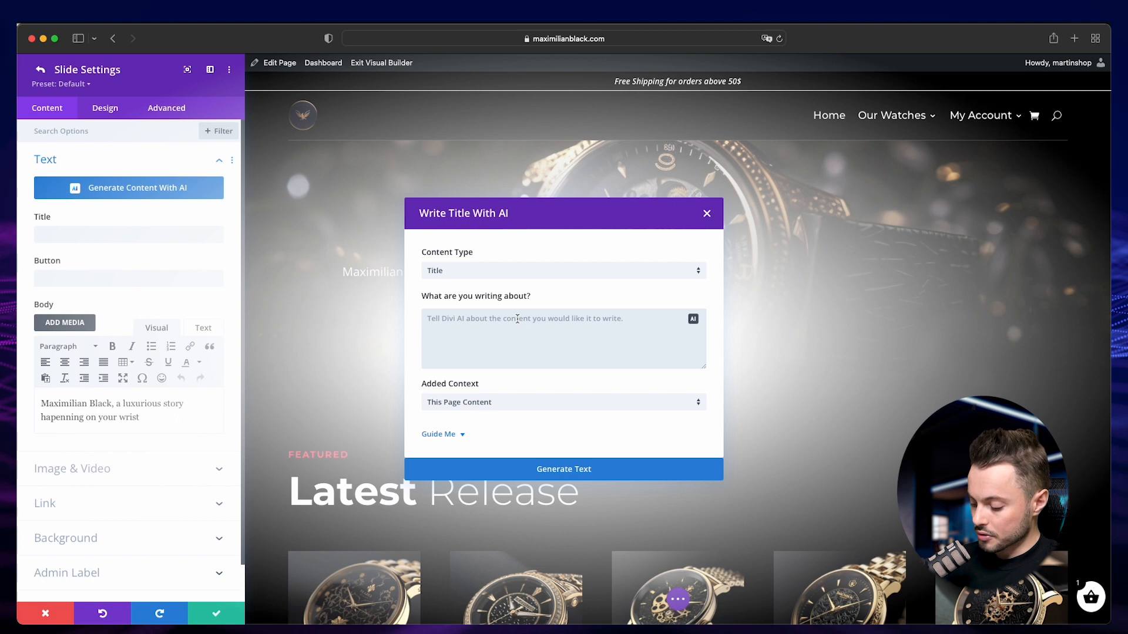
{"action": "type", "text": "Write a header for my website to catch the attention of my visitors"}
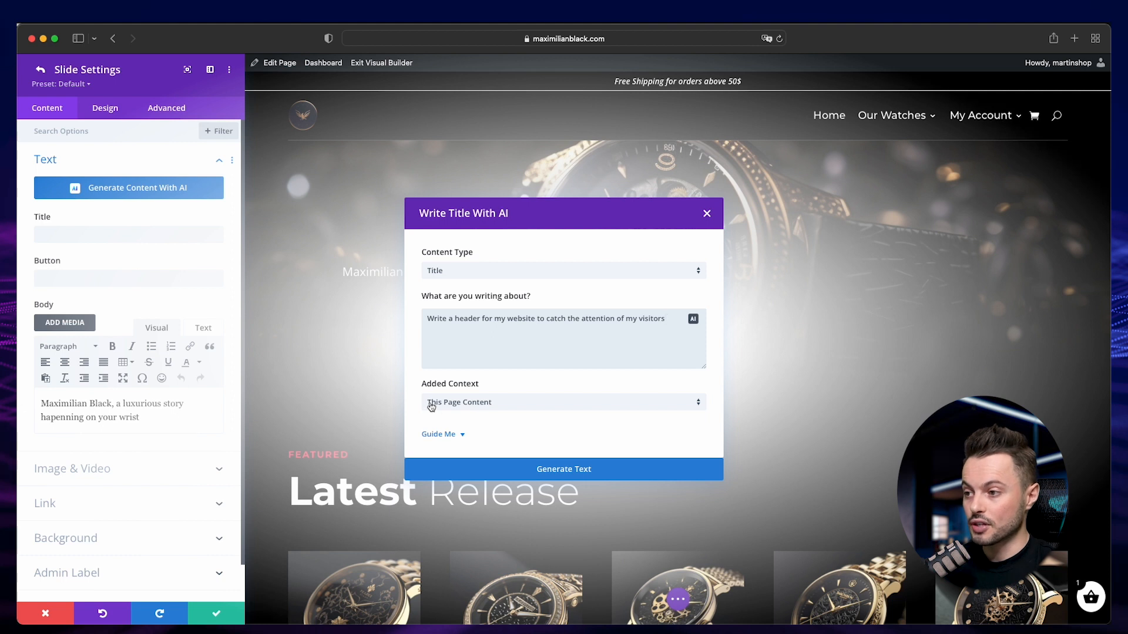
{"action": "left_click", "coordinate": [520, 410]}
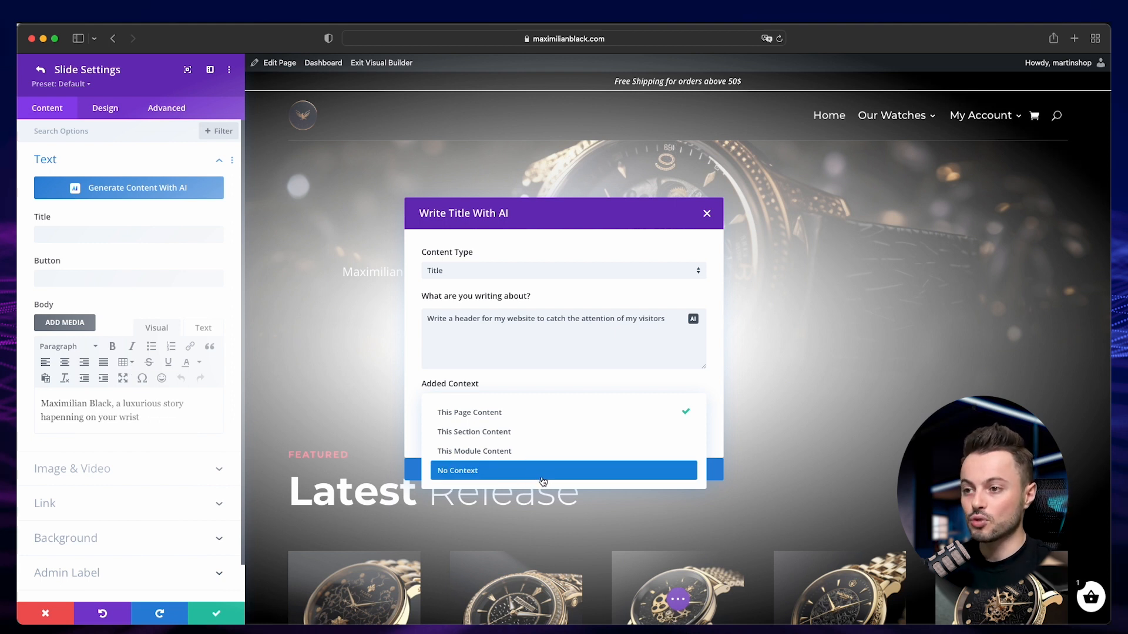
{"action": "left_click", "coordinate": [487, 416]}
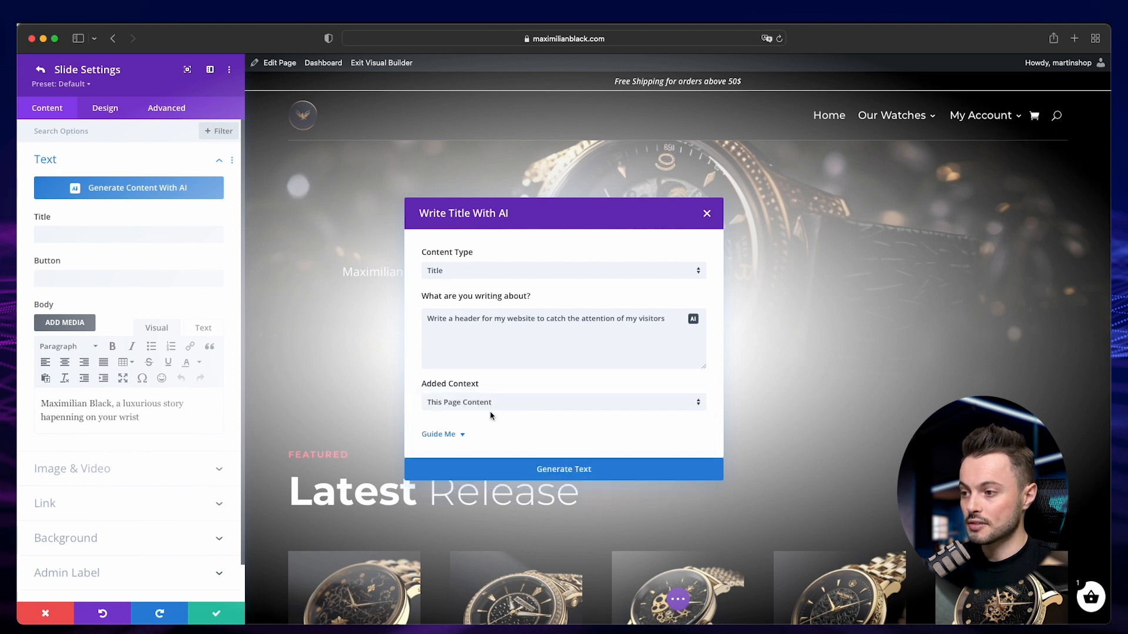
Expand the guided options, keep the language as Language of Prompt, and generate the title text.
{"action": "left_click", "coordinate": [461, 434]}
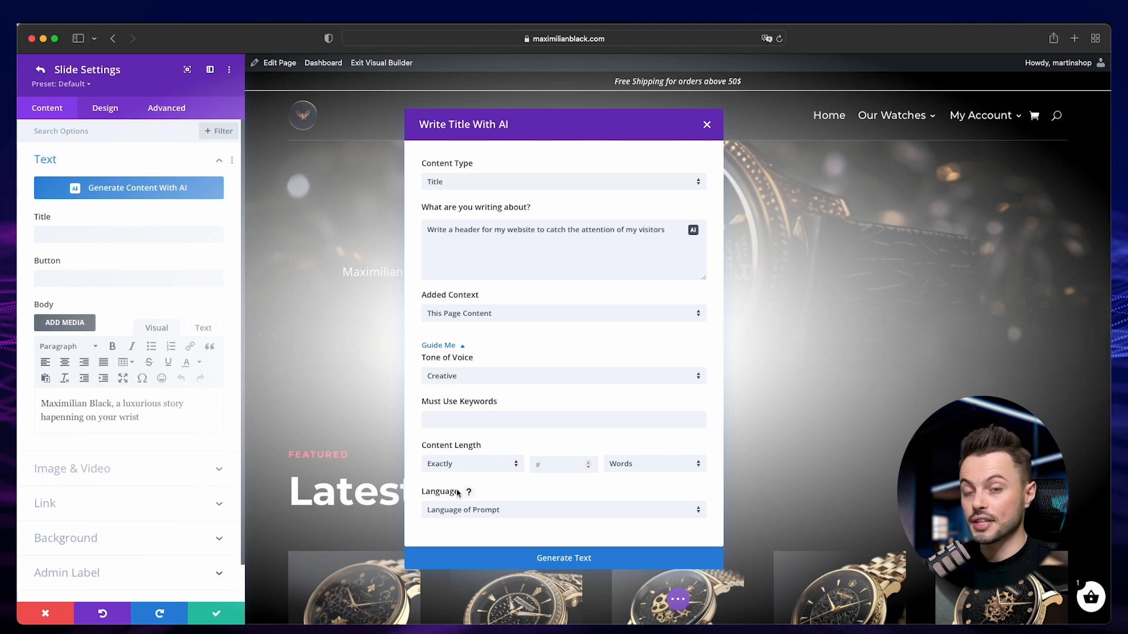
{"action": "left_click", "coordinate": [462, 509]}
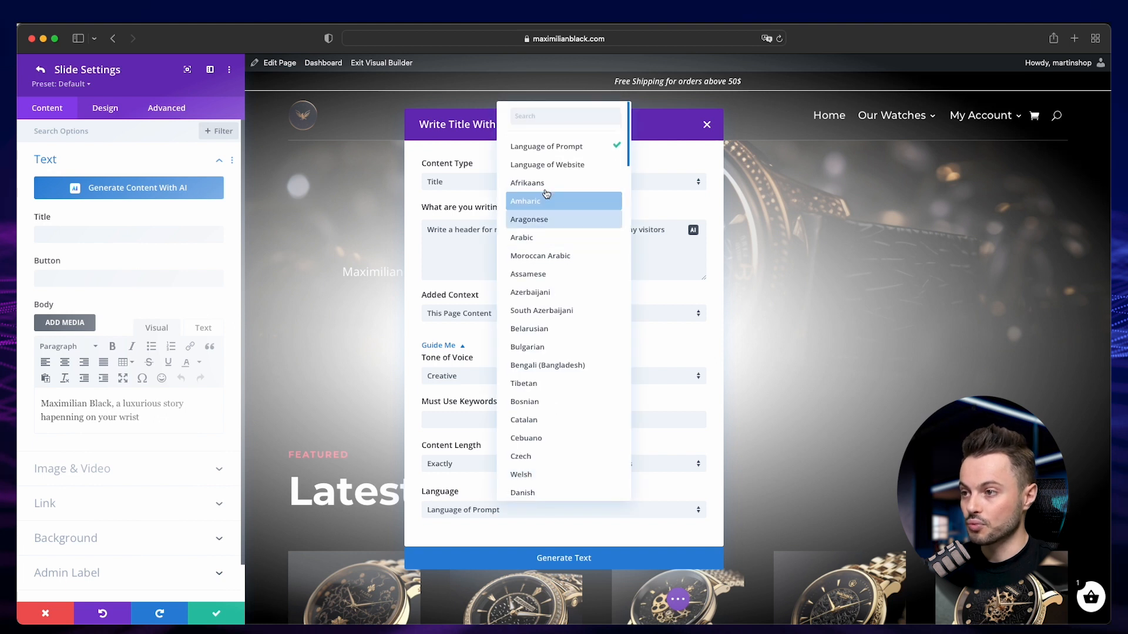
{"action": "left_click", "coordinate": [558, 152]}
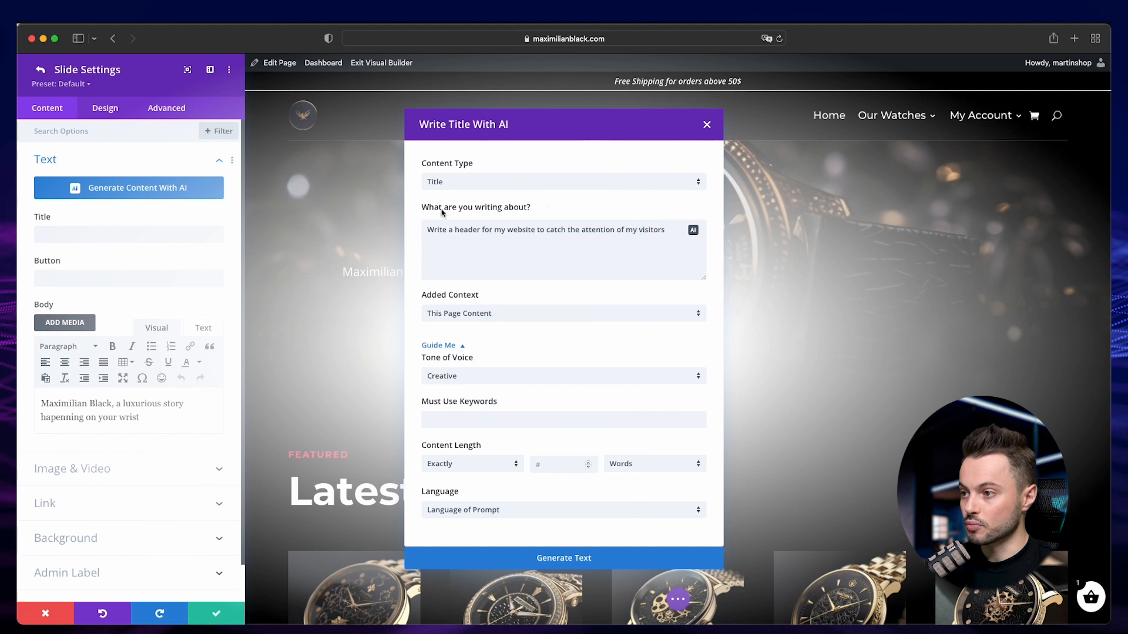
{"action": "left_click", "coordinate": [669, 230]}
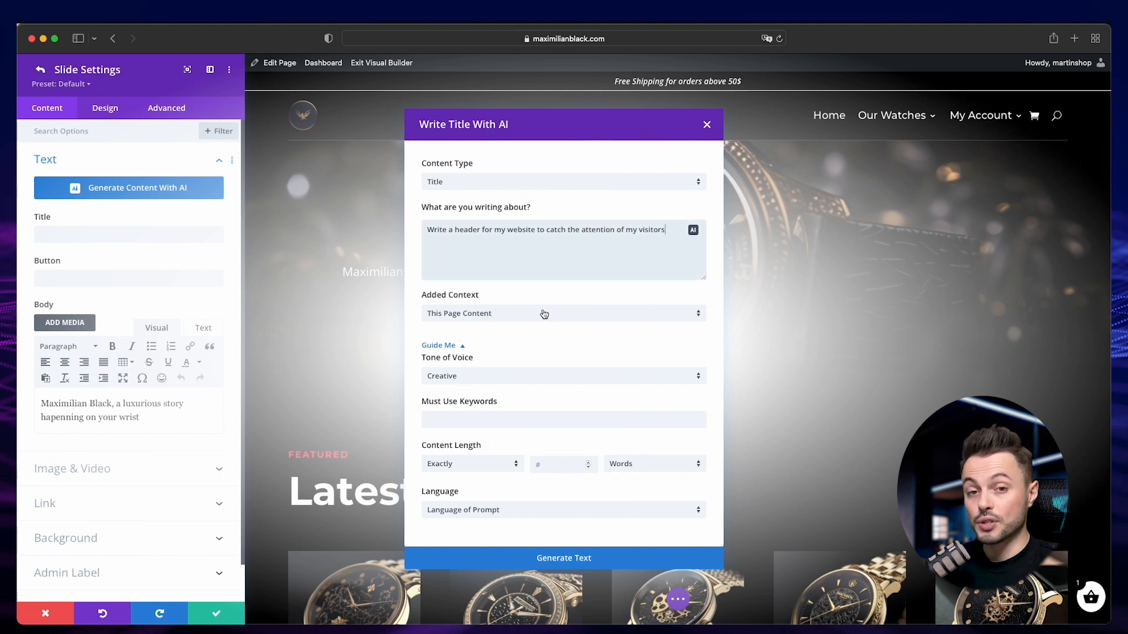
{"action": "left_click", "coordinate": [588, 562]}
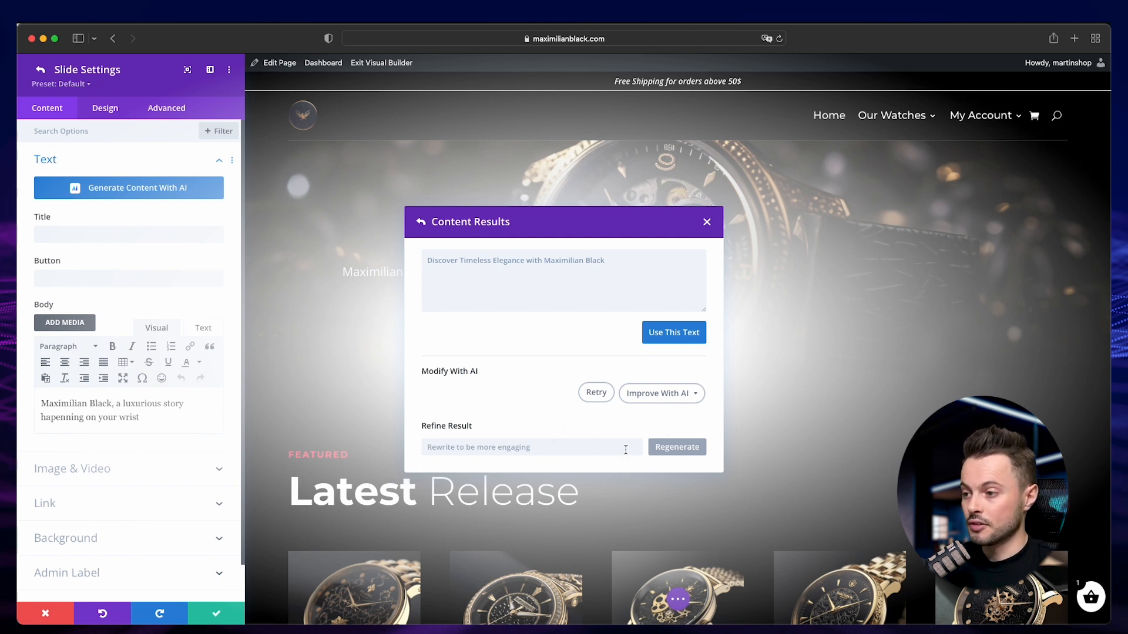
Make the generated title more actionable with AI and use "Experience Timeless Luxury" as the slide's title.
{"action": "left_click", "coordinate": [662, 399]}
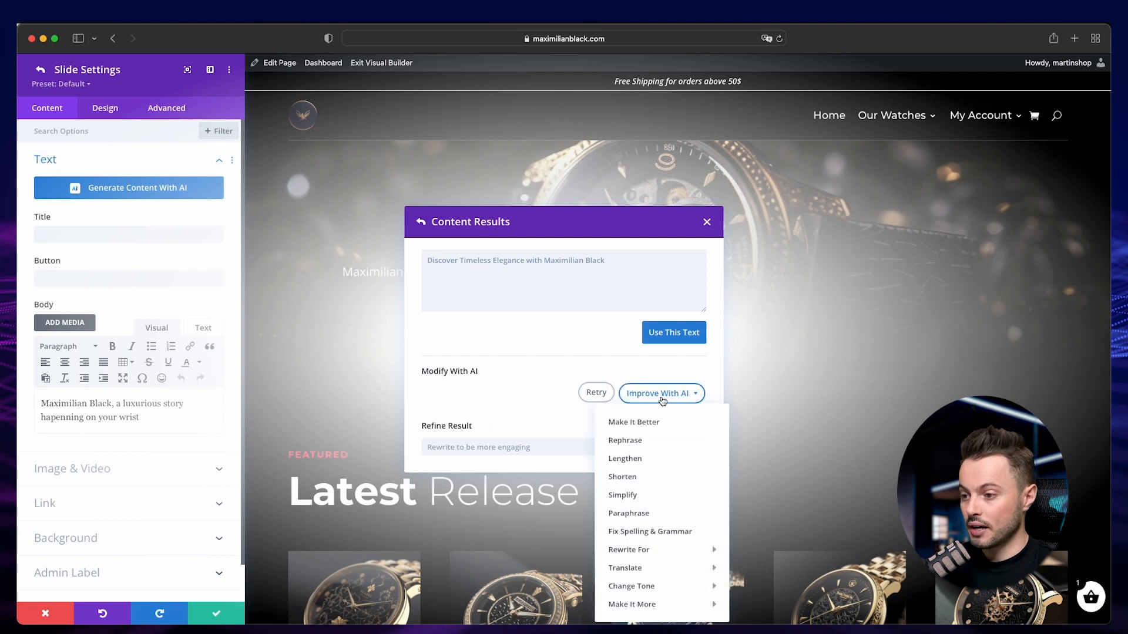
{"action": "mouse_move", "coordinate": [684, 604]}
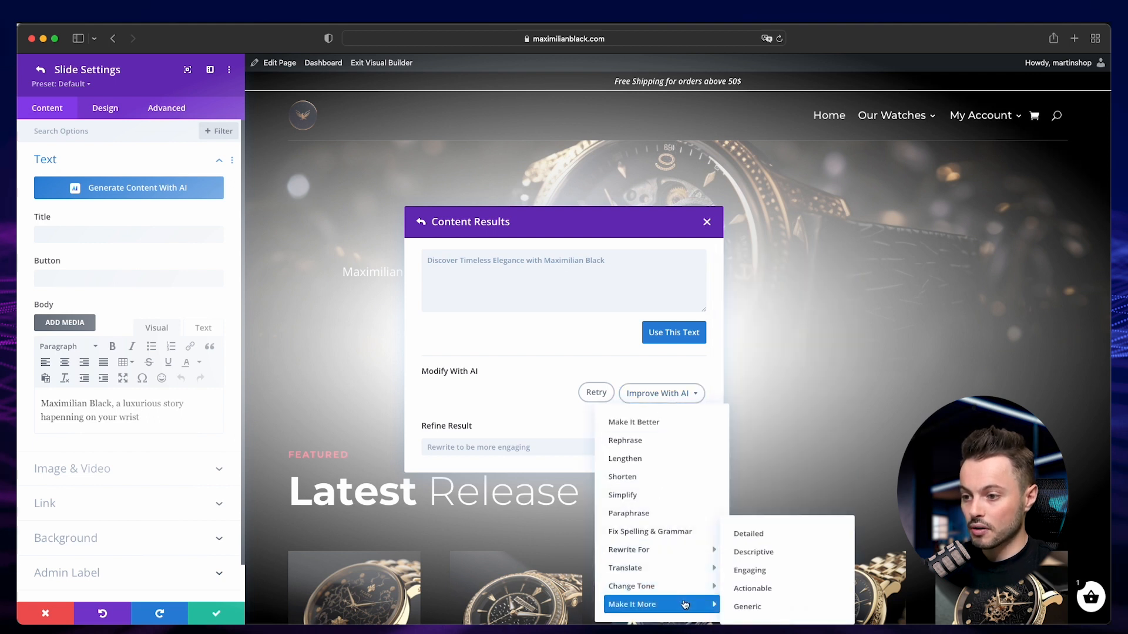
{"action": "left_click", "coordinate": [763, 588]}
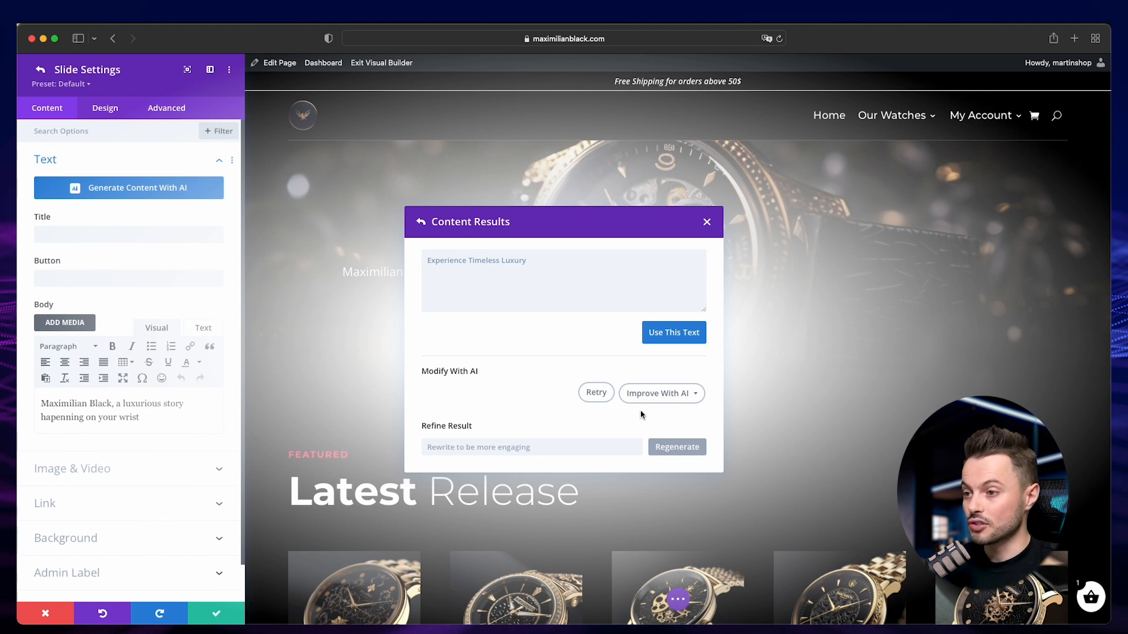
{"action": "left_click", "coordinate": [672, 334]}
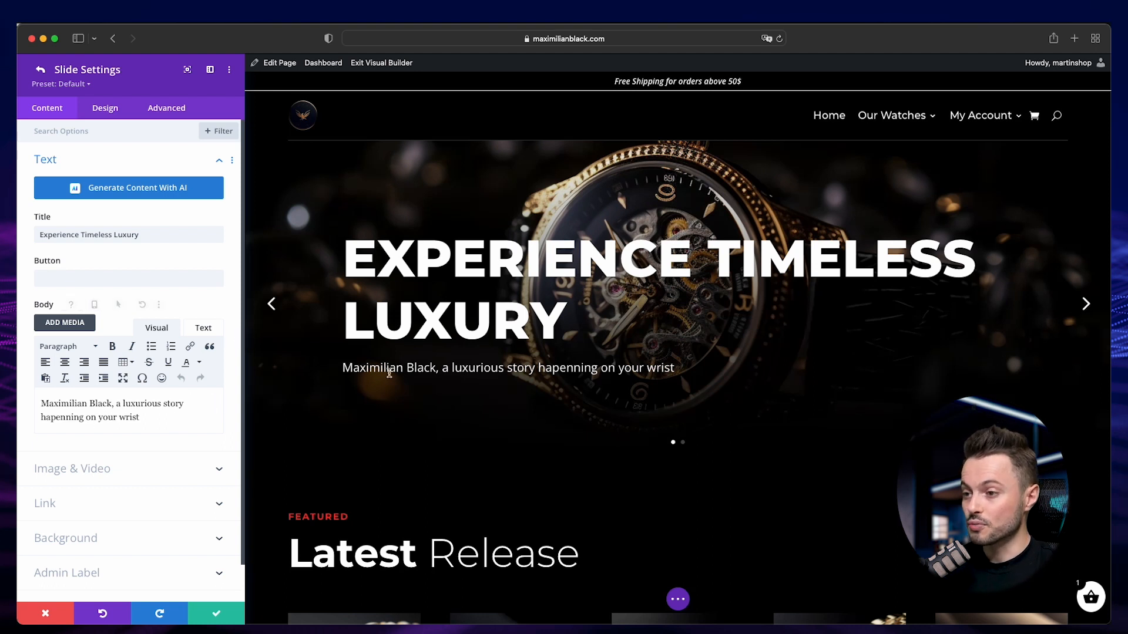
Clear the slide's body text and start writing a new body with AI.
{"action": "left_click_drag", "start_coordinate": [140, 418], "coordinate": [41, 403]}
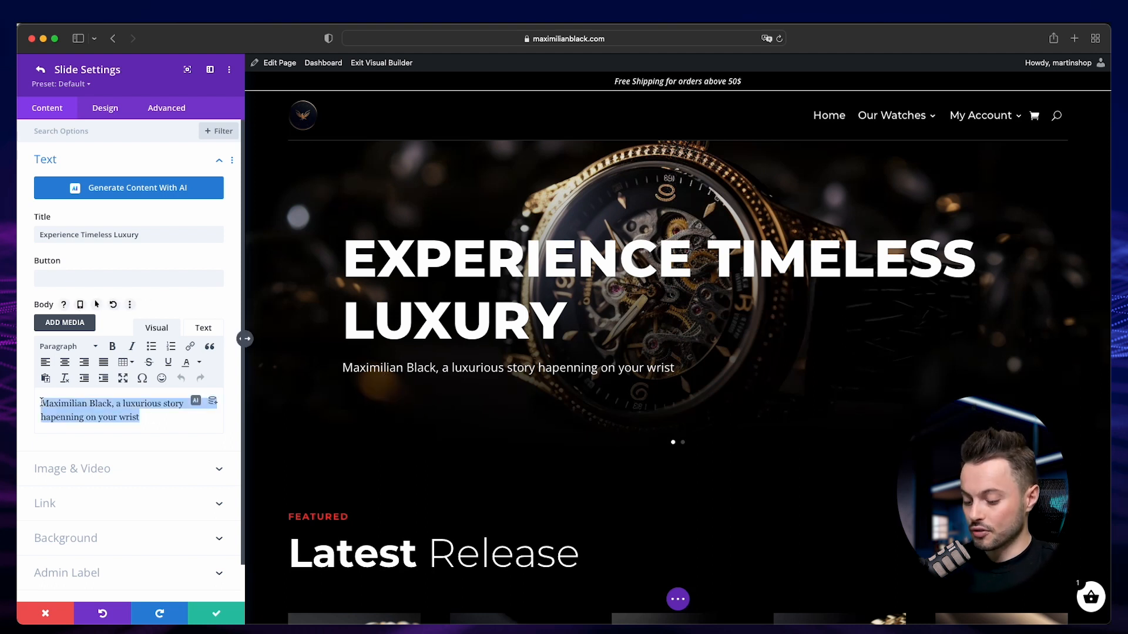
{"action": "key", "text": "BackSpace"}
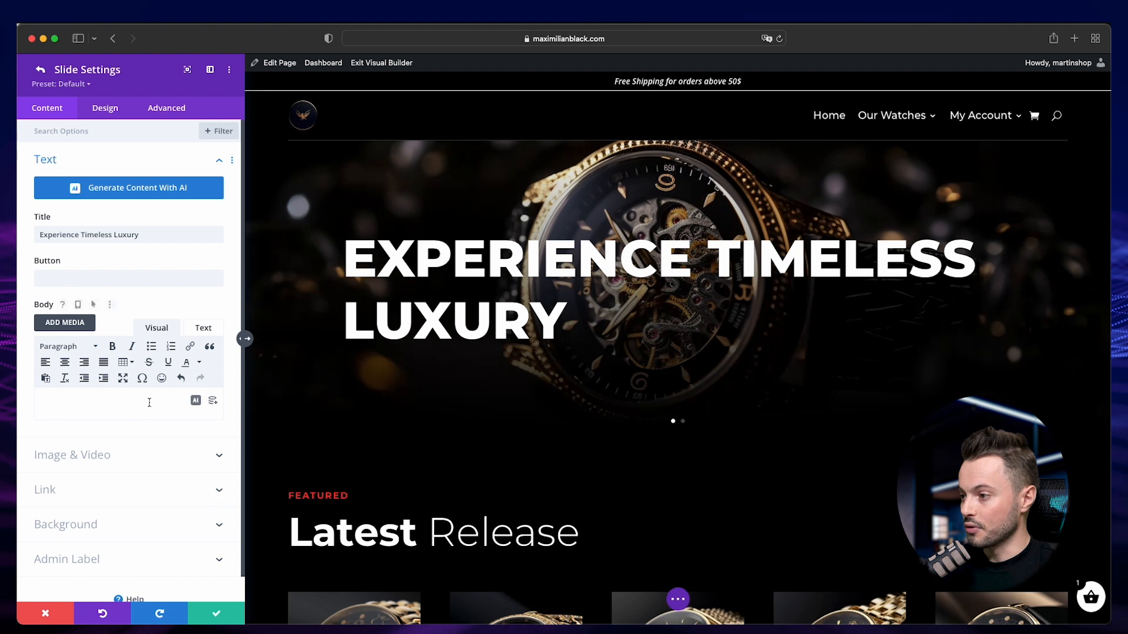
{"action": "left_click", "coordinate": [195, 400]}
{"action": "left_click", "coordinate": [117, 394]}
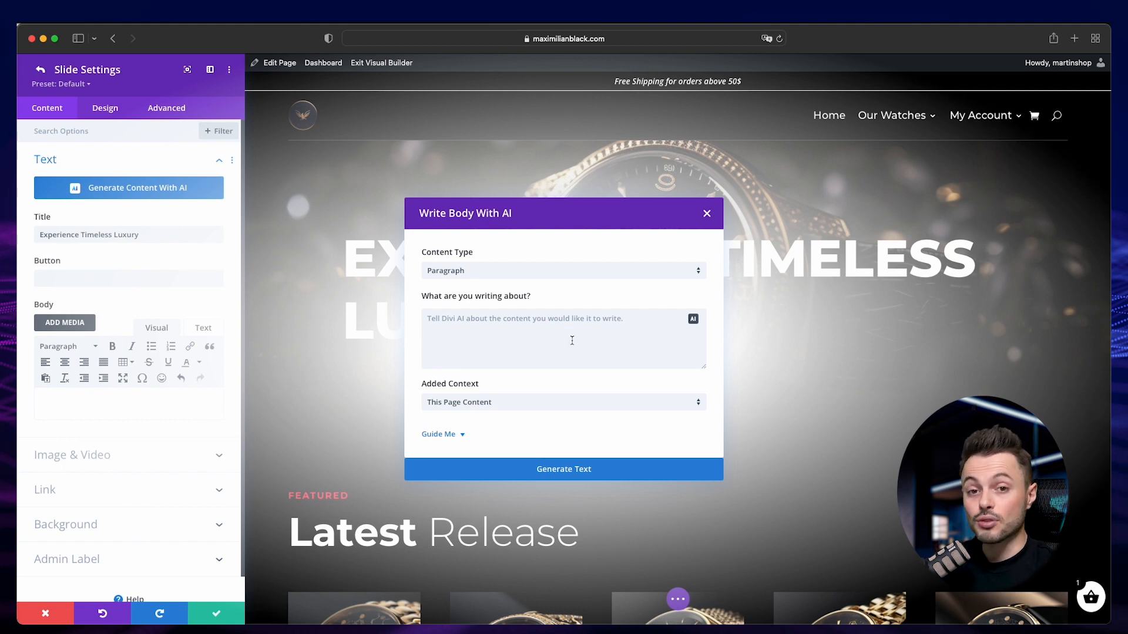
Let AI suggest the prompt about "The Perfect Gift: Timeless Watches for Special Occasions", generate the paragraph from it, and read through the text.
{"action": "left_click", "coordinate": [693, 320]}
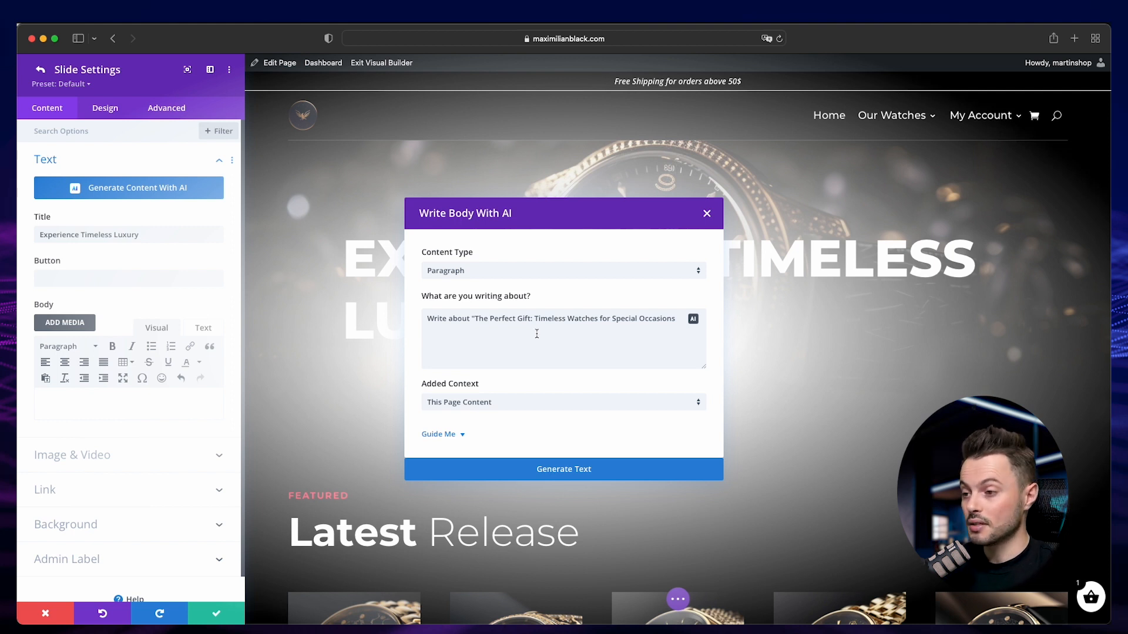
{"action": "left_click", "coordinate": [582, 472]}
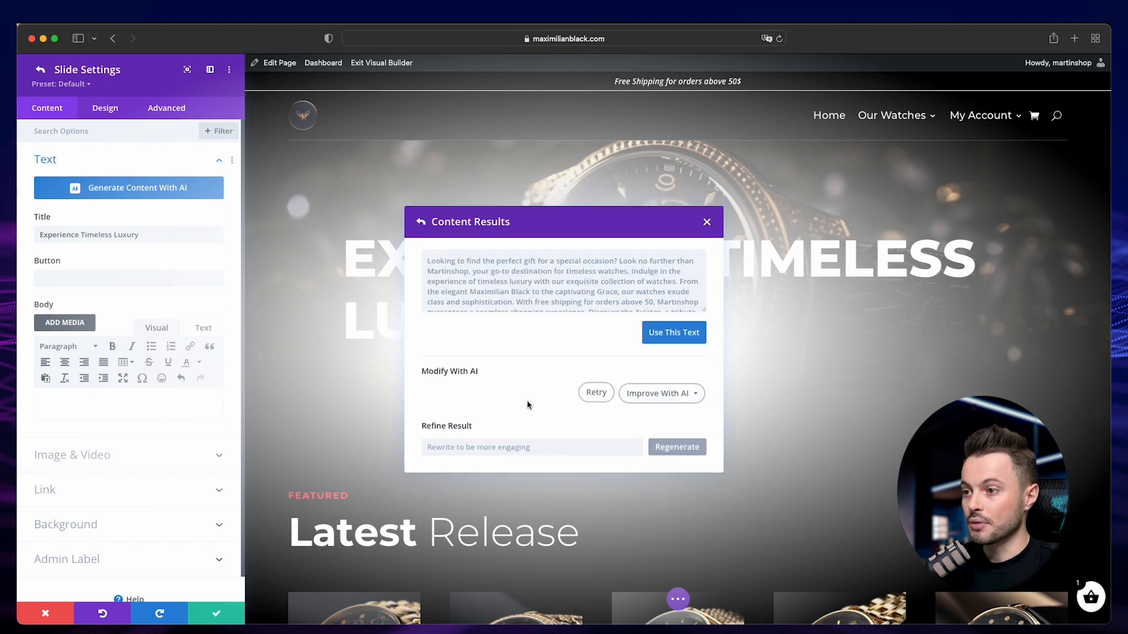
{"action": "scroll", "coordinate": [488, 293], "scroll_direction": "down", "scroll_amount": 5}
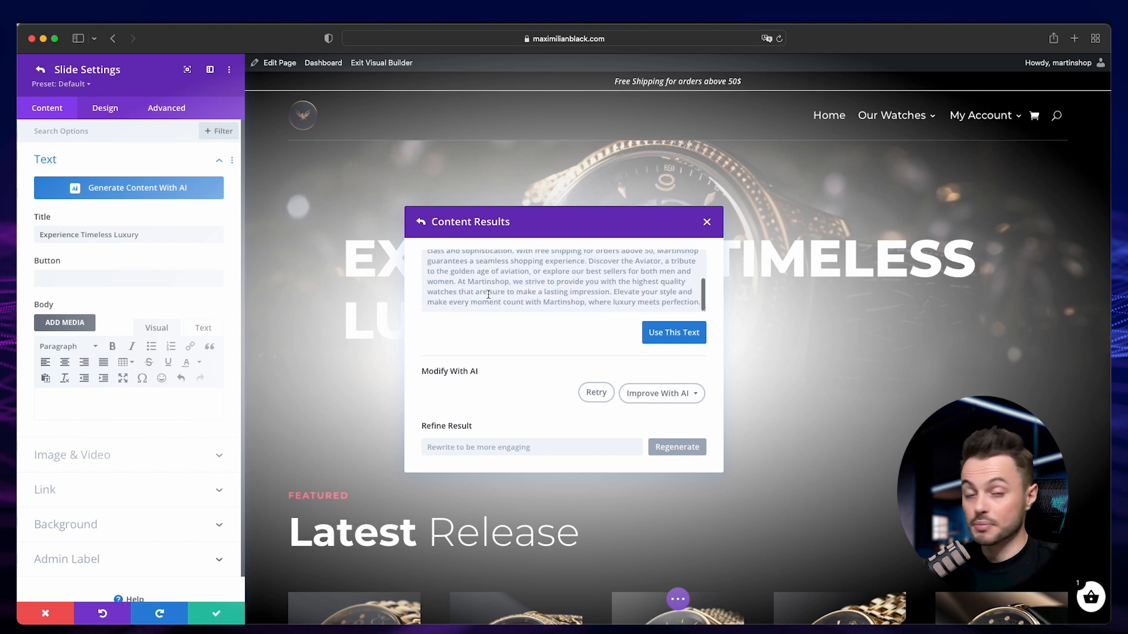
{"action": "scroll", "coordinate": [489, 294], "scroll_direction": "up", "scroll_amount": 5}
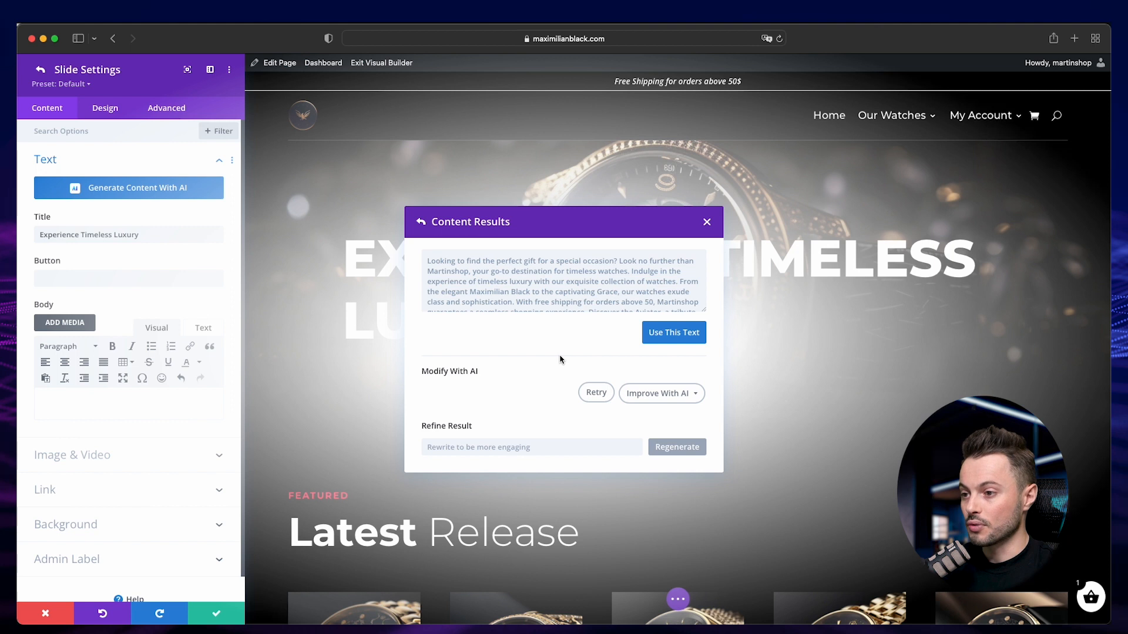
Shorten the generated paragraph with AI and use the shortened version as the slide's body text.
{"action": "left_click", "coordinate": [669, 400]}
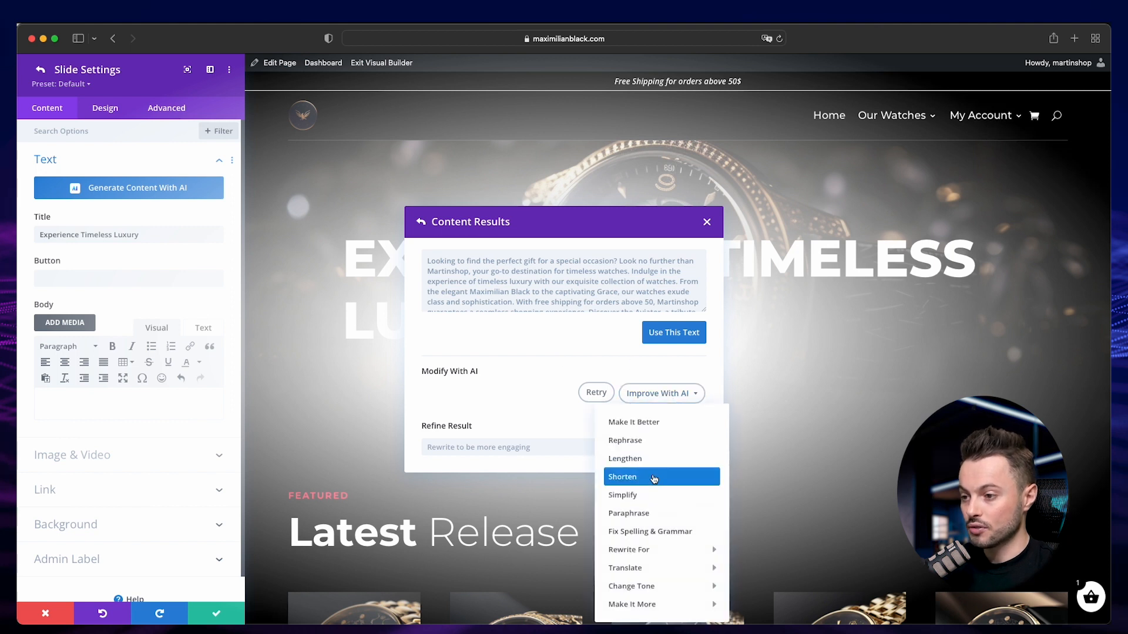
{"action": "left_click", "coordinate": [653, 476]}
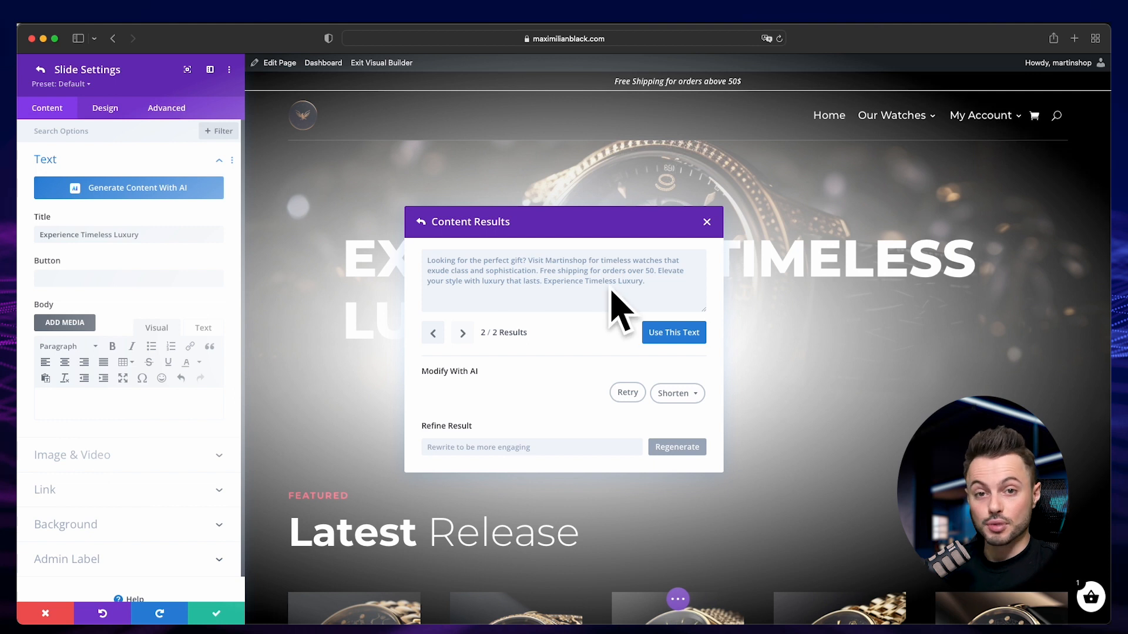
{"action": "left_click", "coordinate": [668, 332]}
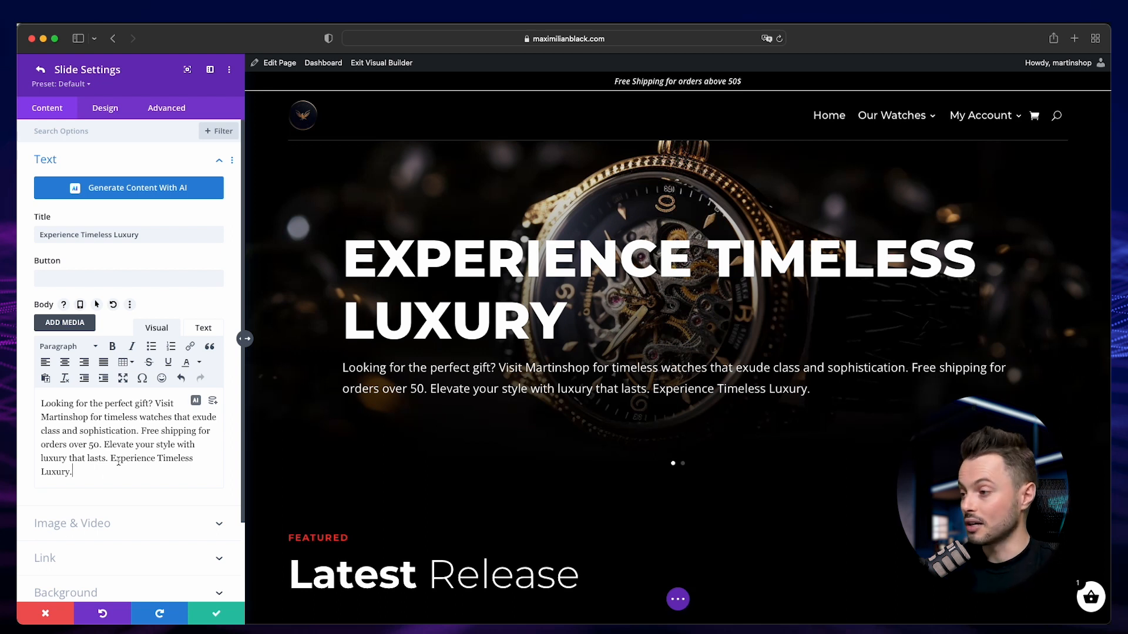
Look over the AI quick actions for the body text and save the slide and slider settings.
{"action": "left_click", "coordinate": [196, 400]}
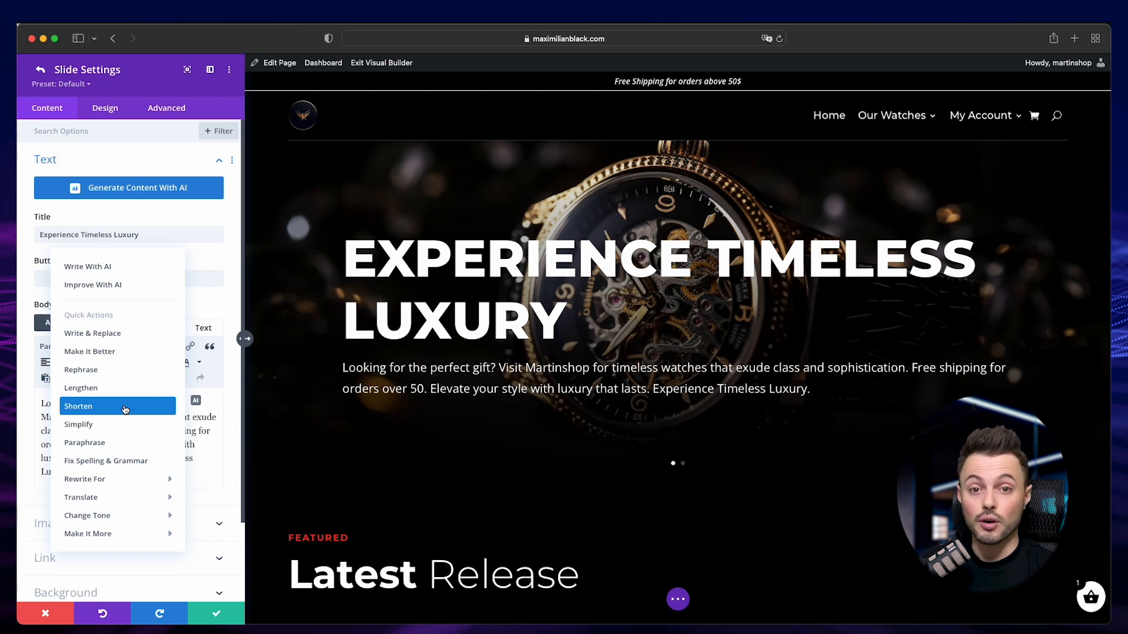
{"action": "left_click", "coordinate": [197, 430]}
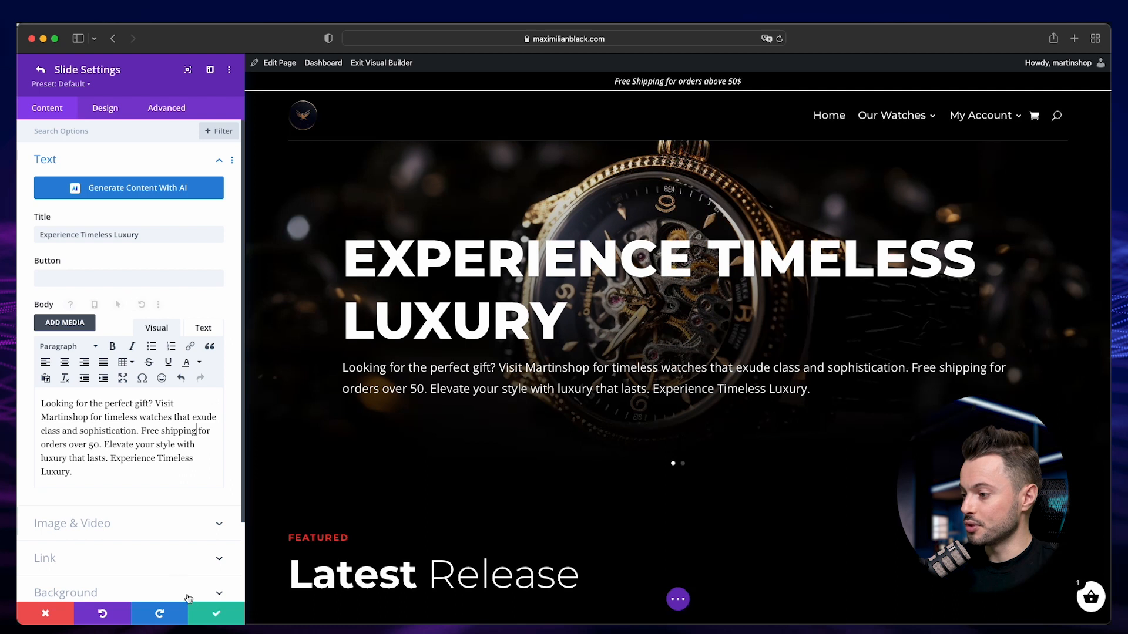
{"action": "left_click", "coordinate": [210, 614]}
{"action": "left_click", "coordinate": [210, 614]}
Open the settings of the watch image in The Aviator section and try to remove the image.
{"action": "scroll", "coordinate": [637, 522], "scroll_direction": "down", "scroll_amount": 15}
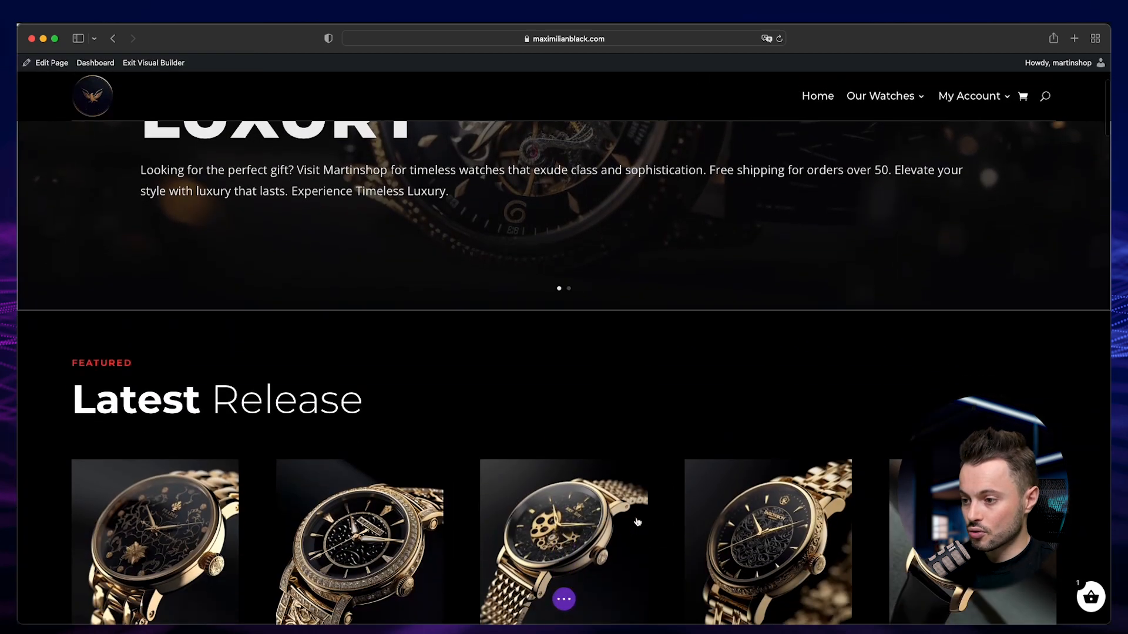
{"action": "scroll", "coordinate": [637, 522], "scroll_direction": "down", "scroll_amount": 10}
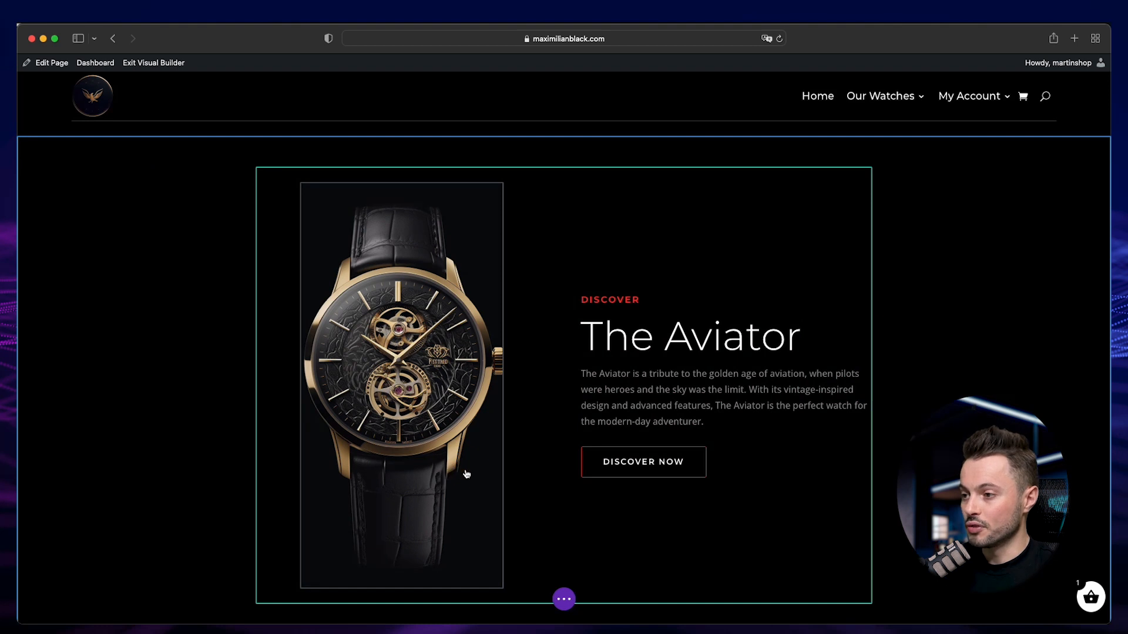
{"action": "mouse_move", "coordinate": [372, 372]}
{"action": "left_click", "coordinate": [372, 211]}
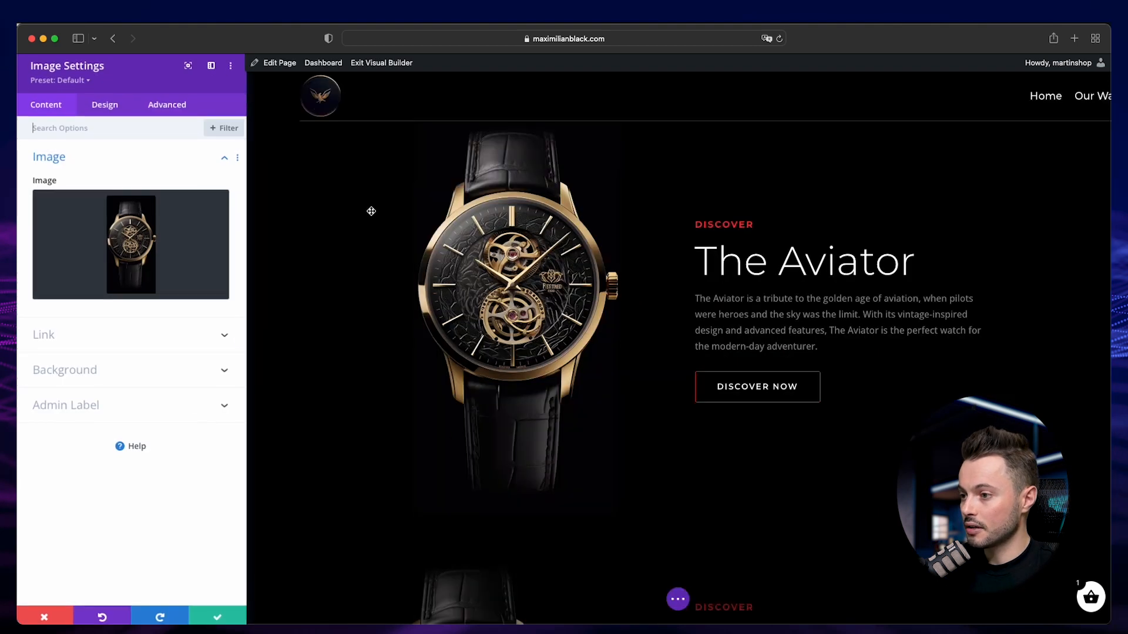
{"action": "mouse_move", "coordinate": [196, 222]}
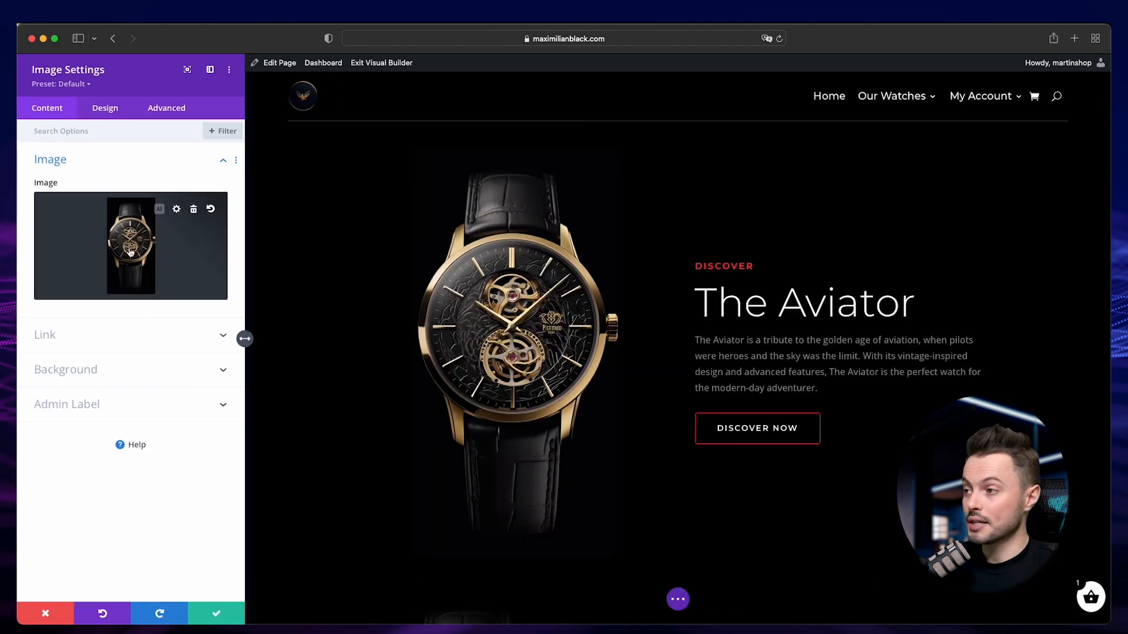
{"action": "left_click", "coordinate": [193, 211]}
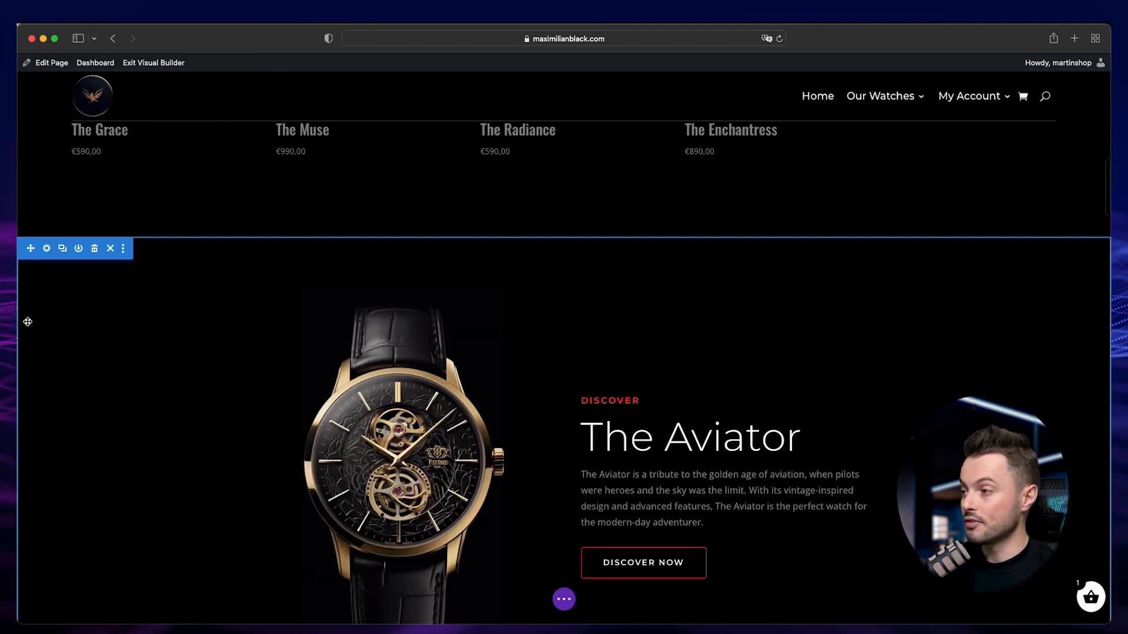
Inspect the background image options of The Aviator section and close its settings without changes.
{"action": "left_click", "coordinate": [46, 249]}
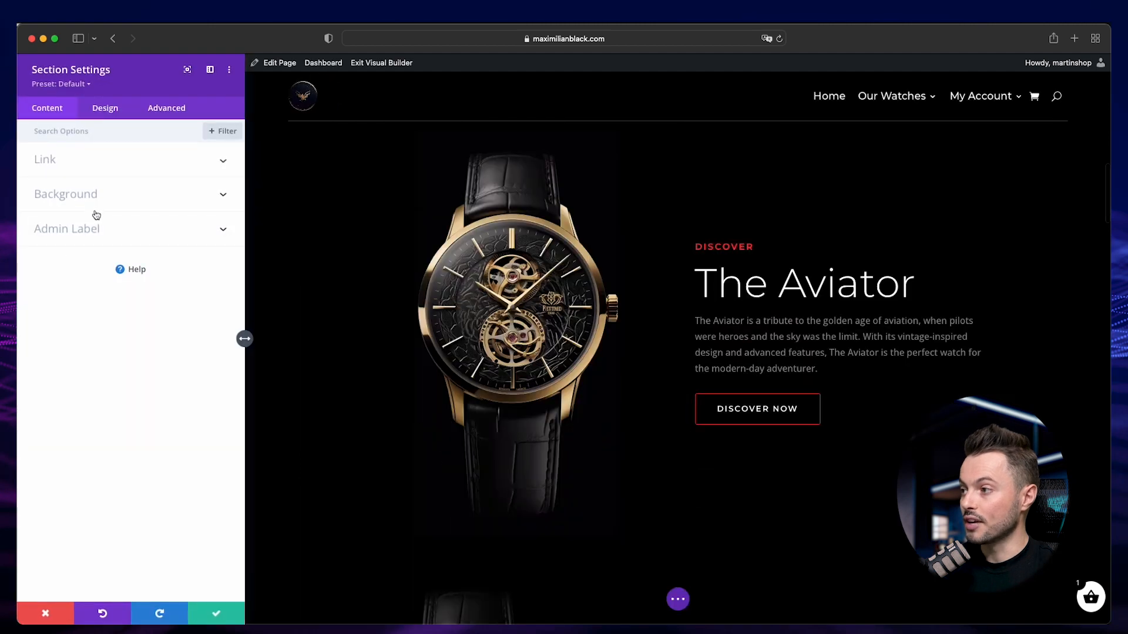
{"action": "left_click", "coordinate": [96, 209]}
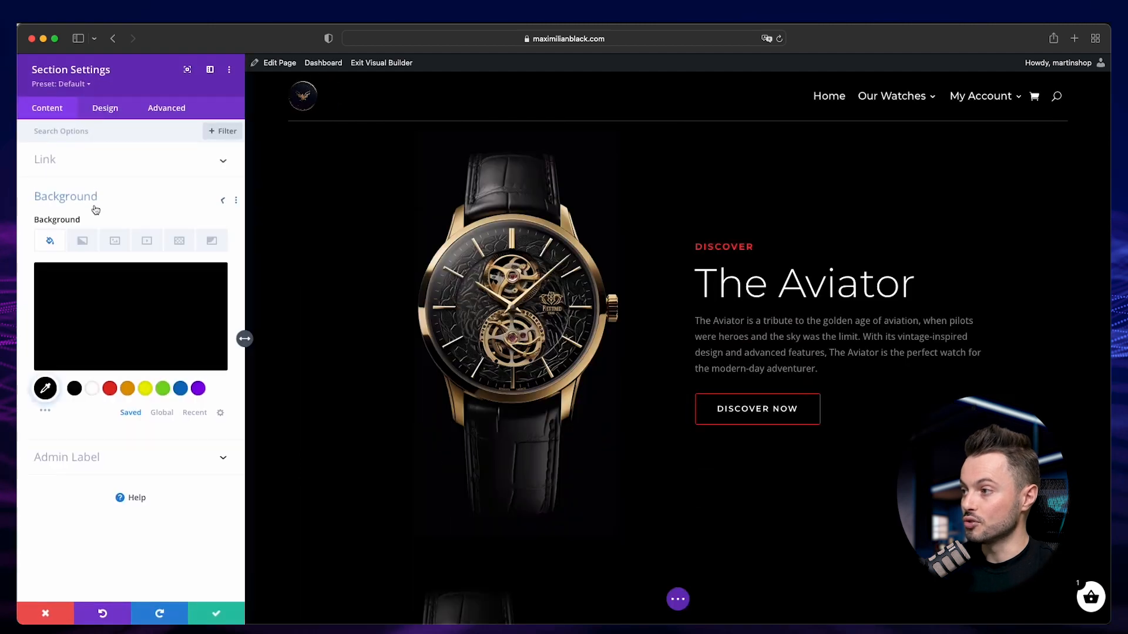
{"action": "left_click", "coordinate": [114, 252]}
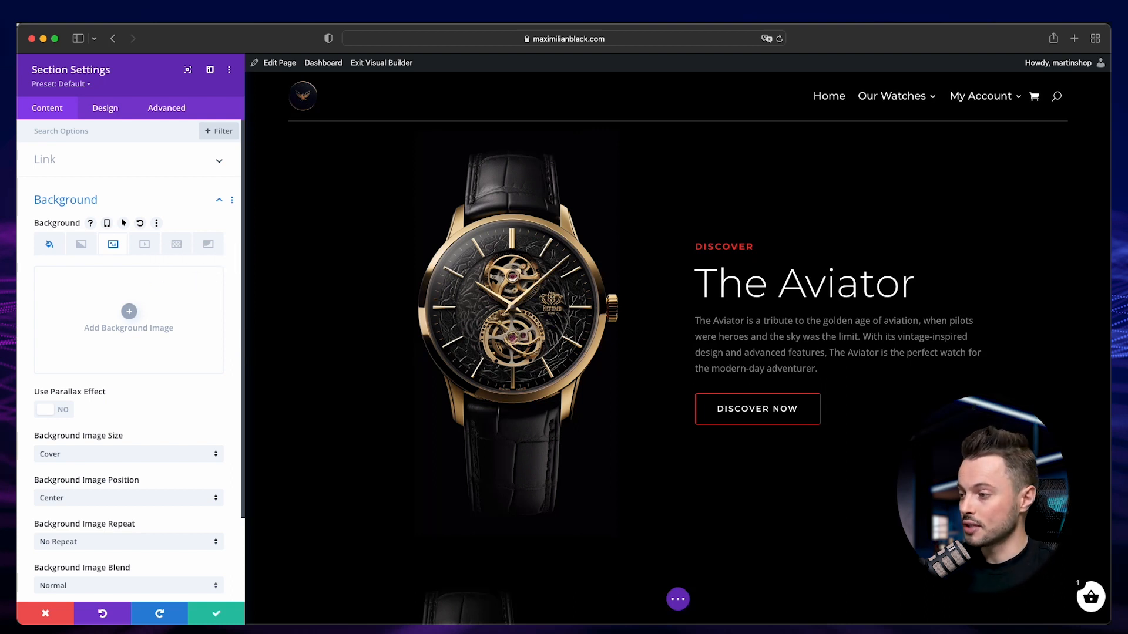
{"action": "left_click", "coordinate": [48, 615]}
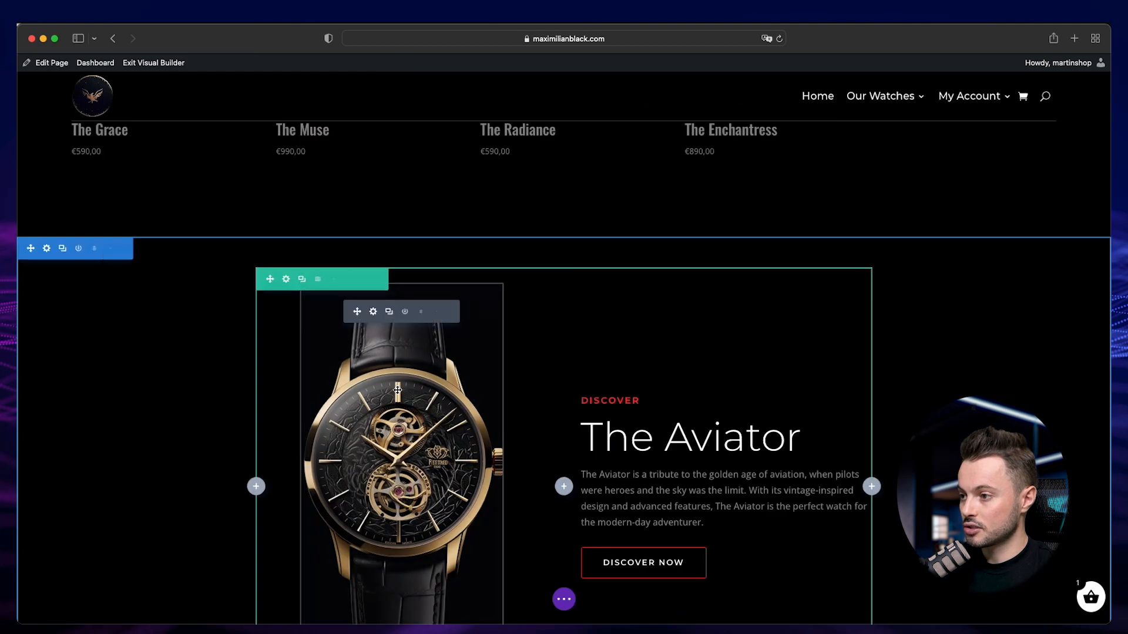
Remove the current watch image from The Aviator's image module and generate replacement images automatically with AI.
{"action": "left_click", "coordinate": [375, 315]}
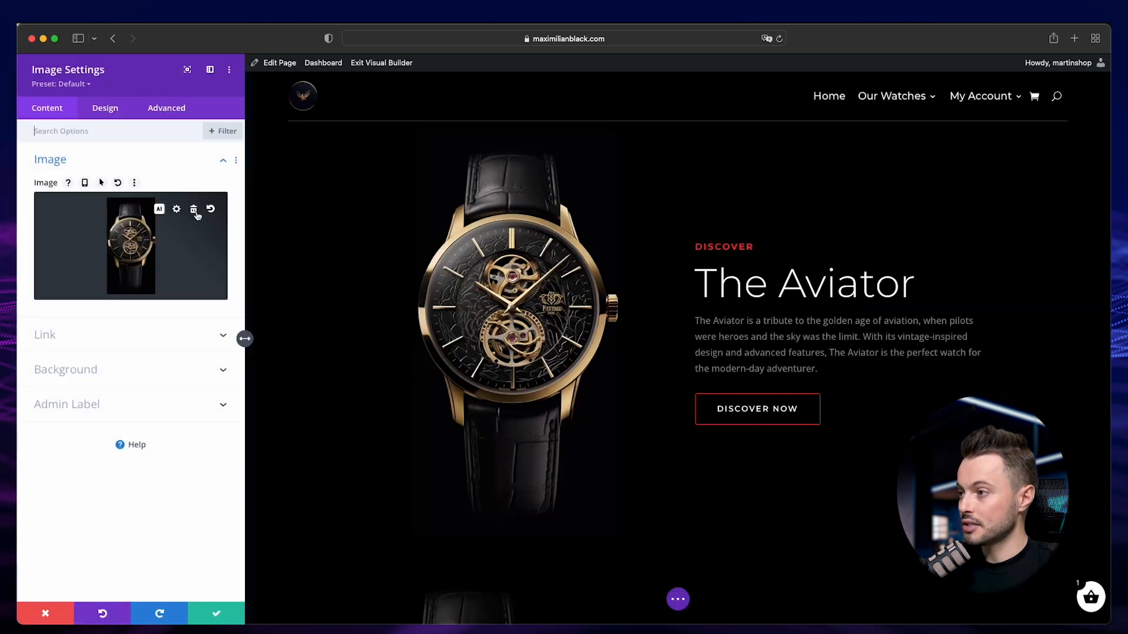
{"action": "left_click", "coordinate": [198, 211]}
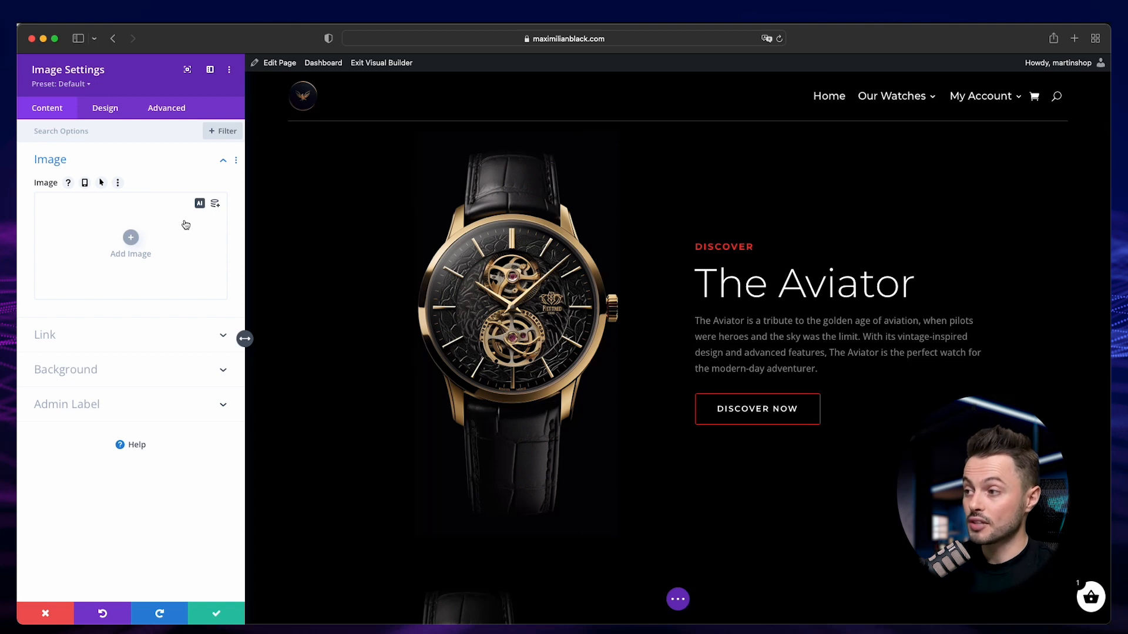
{"action": "left_click", "coordinate": [200, 203]}
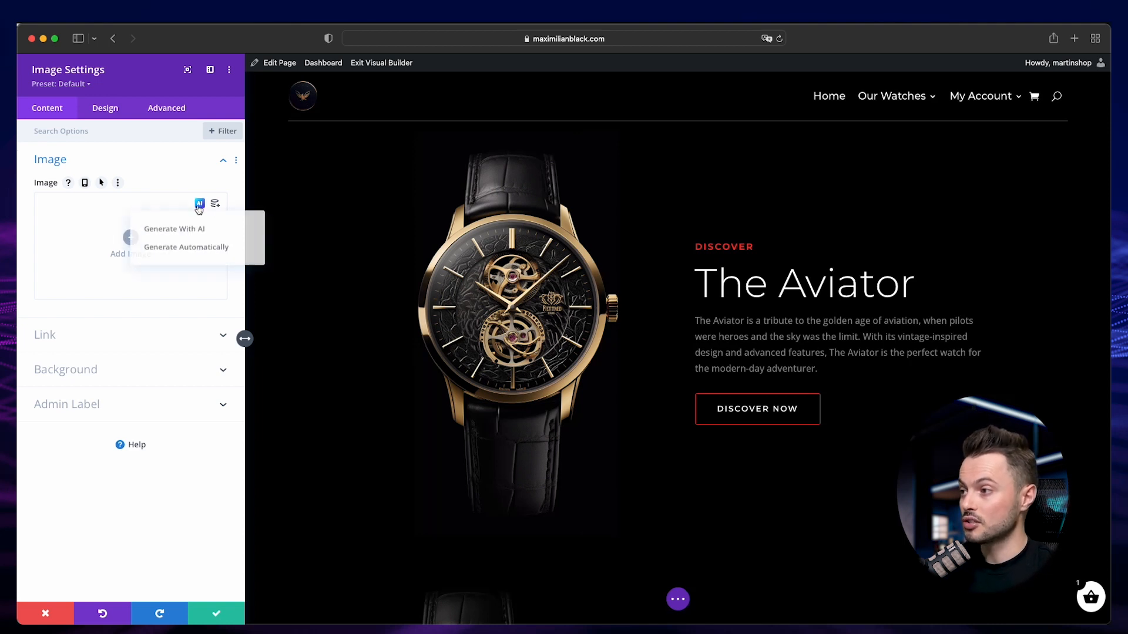
{"action": "left_click", "coordinate": [212, 249]}
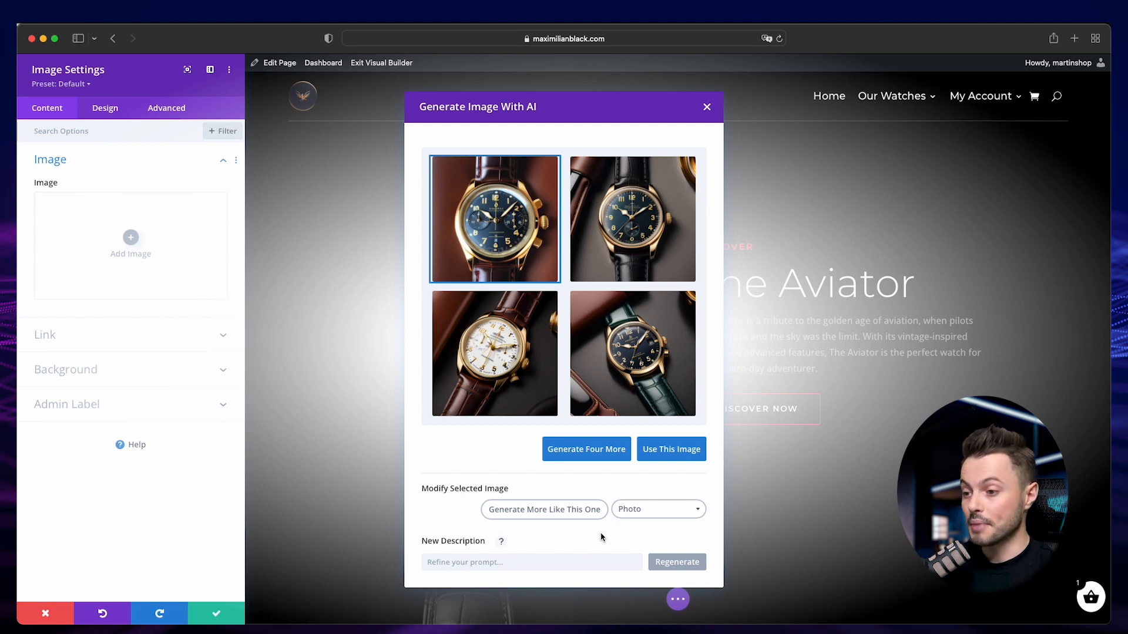
Generate more watch images in the Photo style and preview the black-dial chronograph with the brown strap at full size.
{"action": "left_click", "coordinate": [629, 517]}
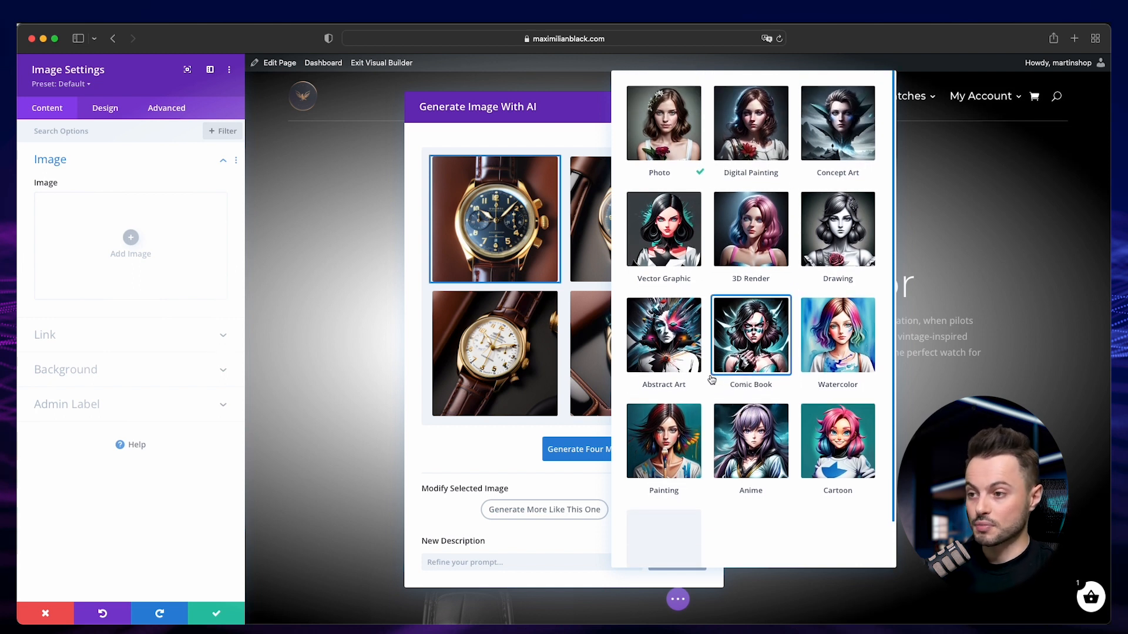
{"action": "left_click", "coordinate": [680, 136]}
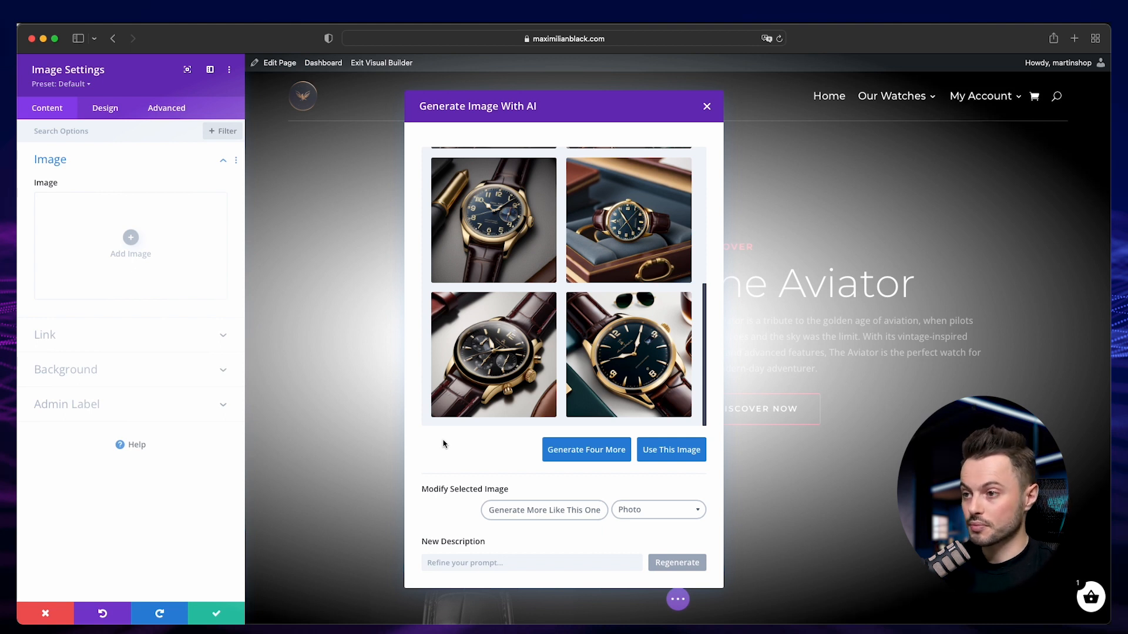
{"action": "left_click", "coordinate": [547, 315]}
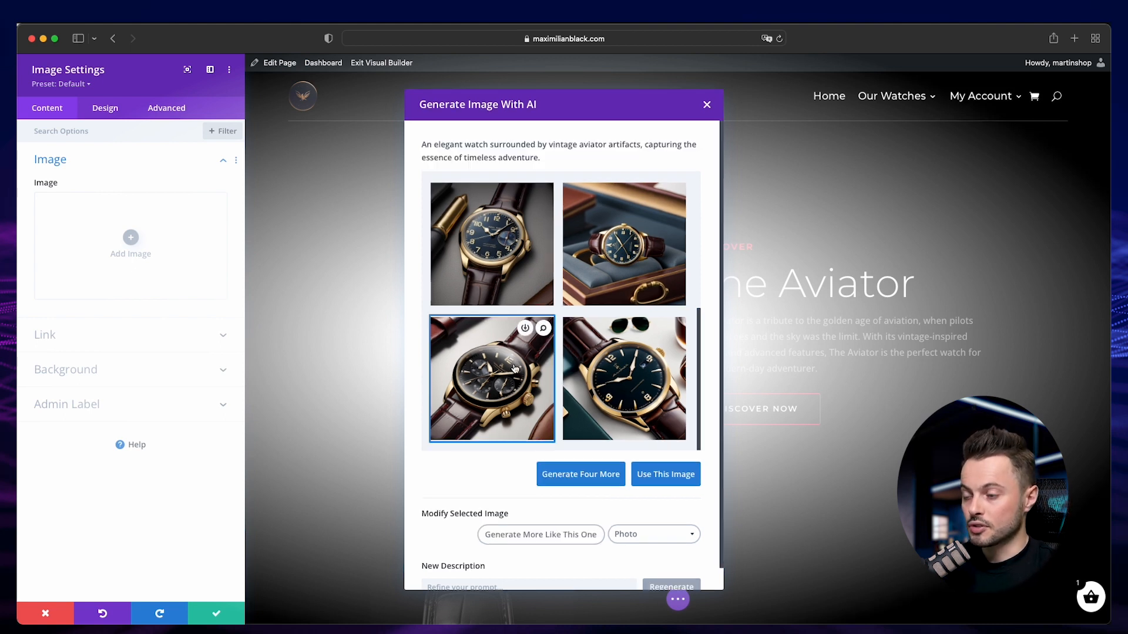
{"action": "left_click", "coordinate": [543, 327]}
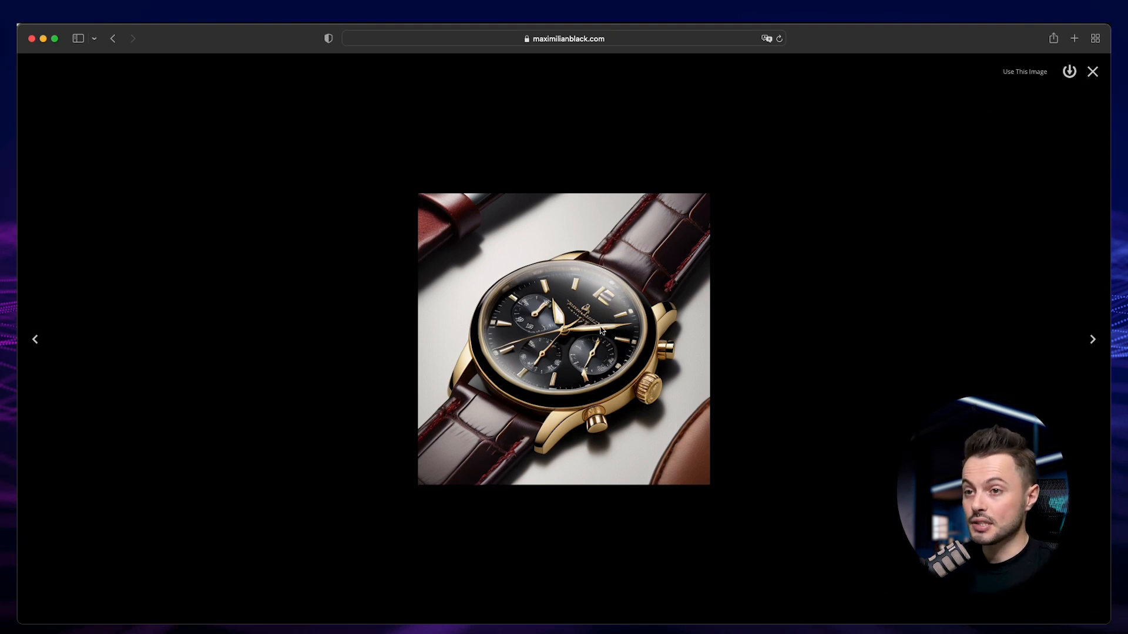
{"action": "left_click", "coordinate": [986, 153]}
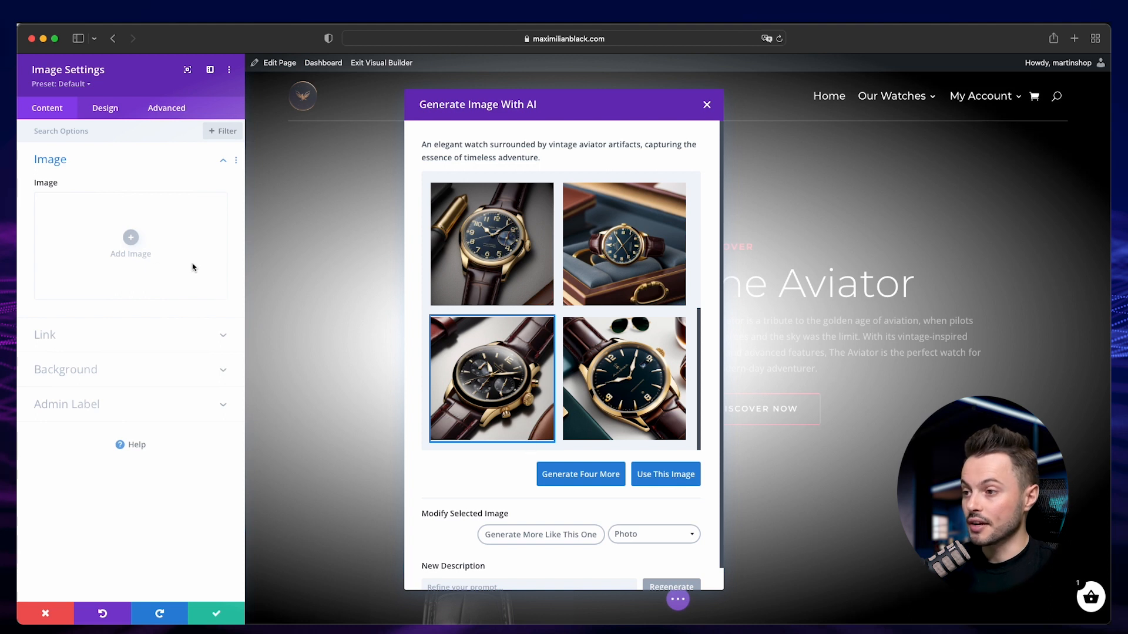
Choose the generated image of the watch in a wooden box and use it as The Aviator's image.
{"action": "mouse_move", "coordinate": [483, 363]}
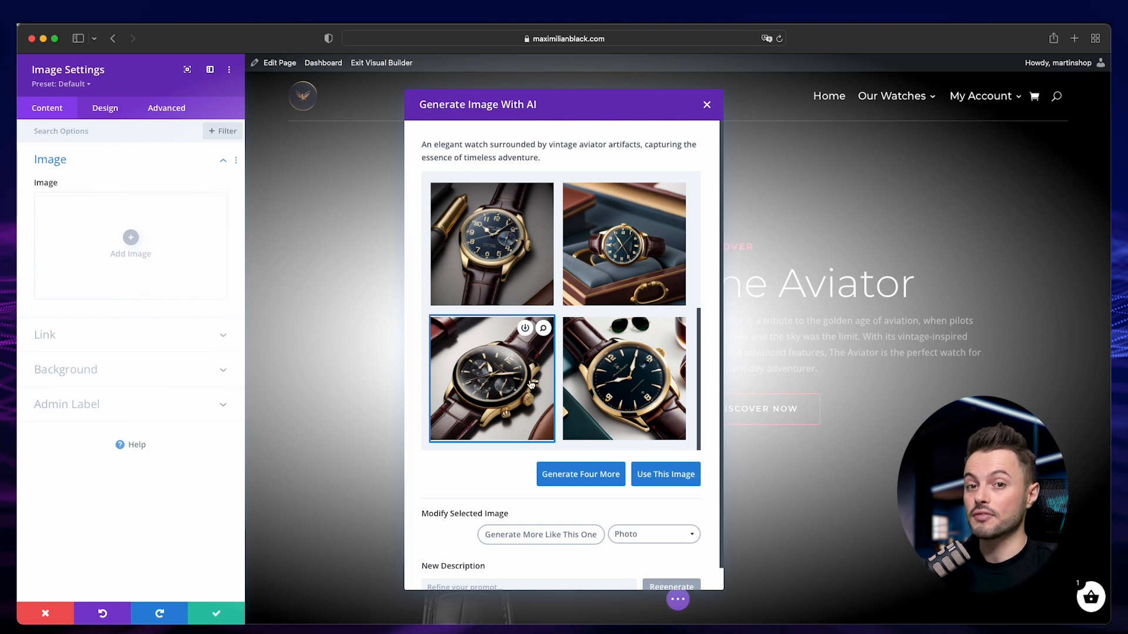
{"action": "scroll", "coordinate": [561, 405], "scroll_direction": "up", "scroll_amount": 5}
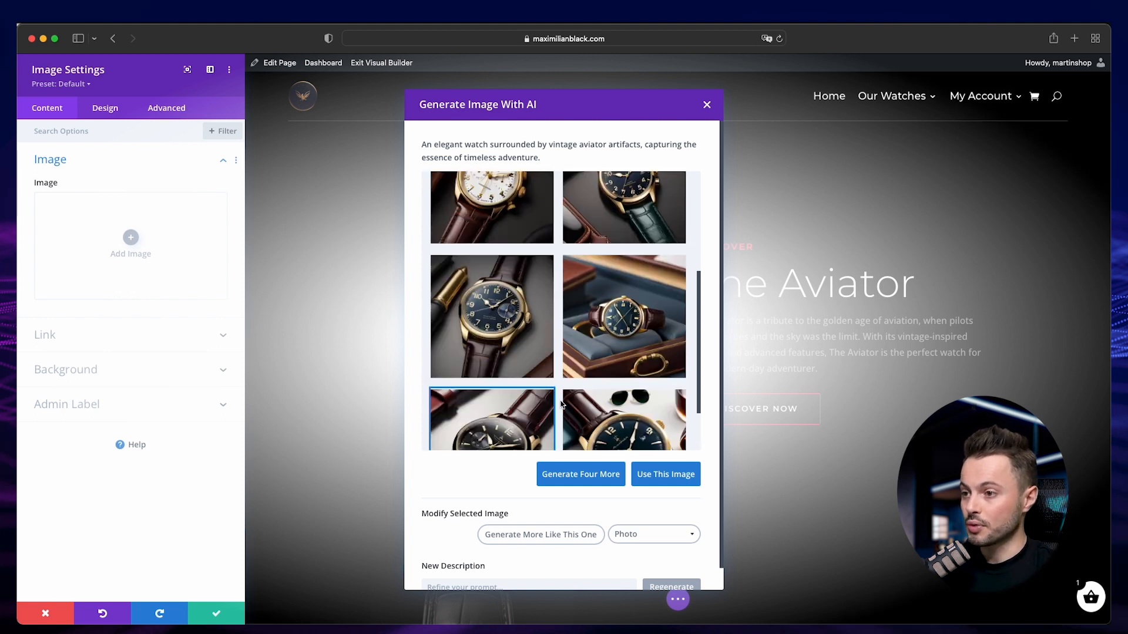
{"action": "scroll", "coordinate": [561, 405], "scroll_direction": "down", "scroll_amount": 2}
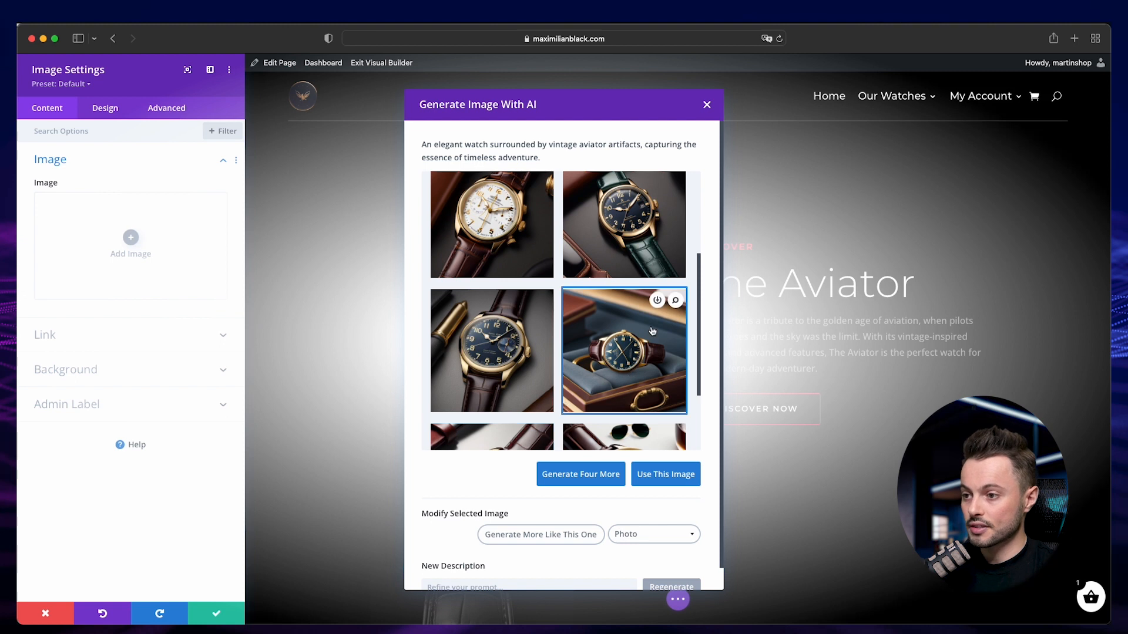
{"action": "left_click", "coordinate": [660, 475]}
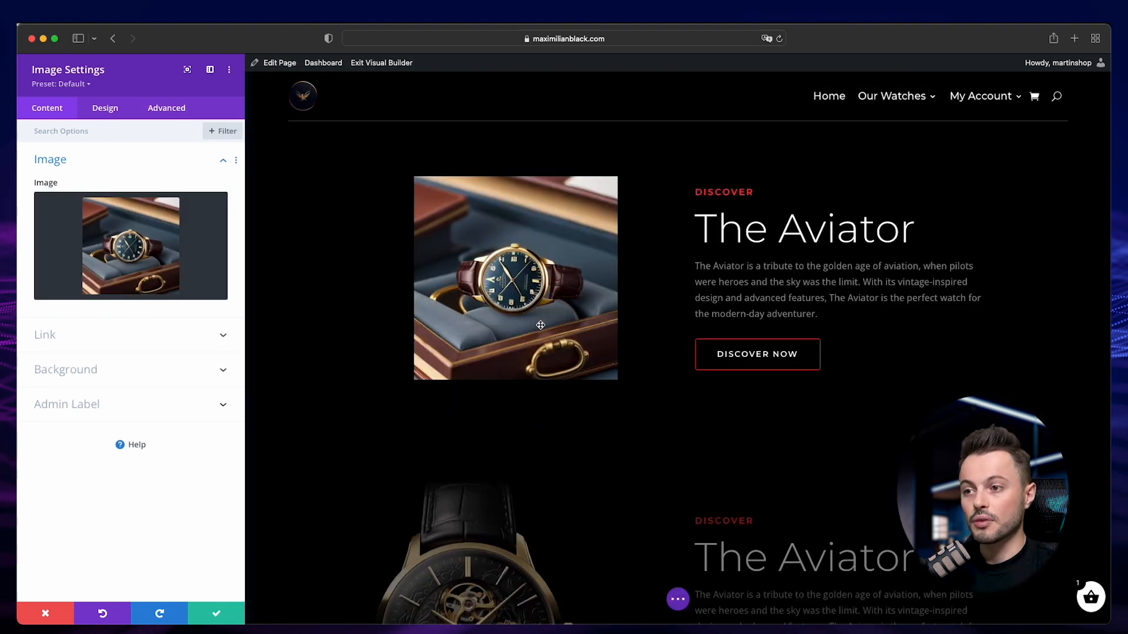
{"action": "scroll", "coordinate": [539, 326], "scroll_direction": "up", "scroll_amount": 1}
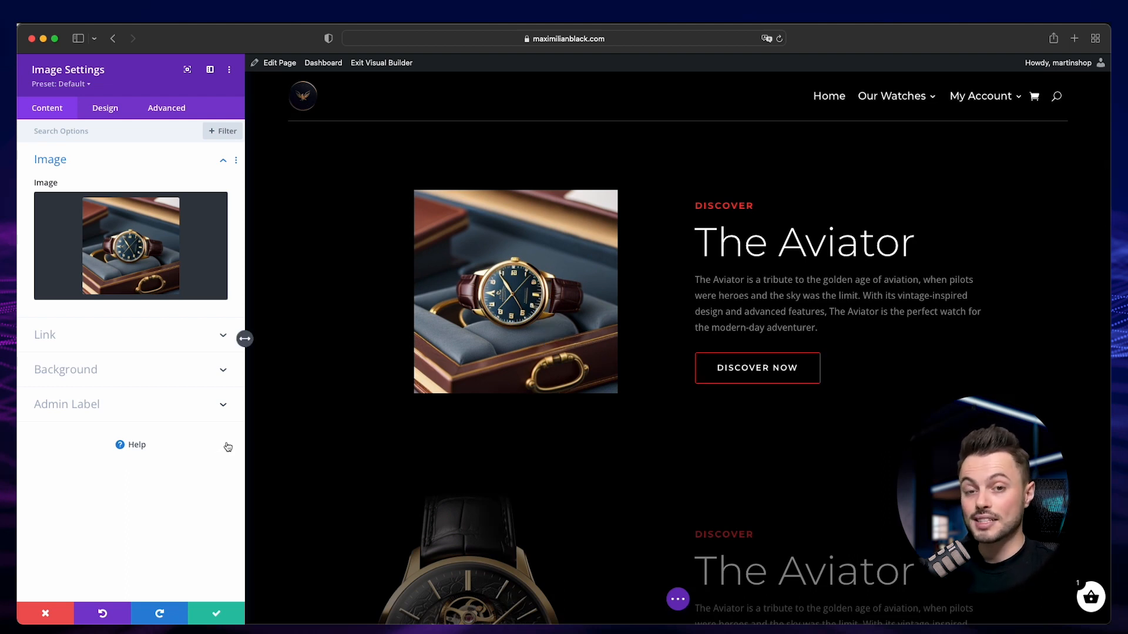
Remove The Aviator's current image and set up a new AI image generation in the Photo style.
{"action": "mouse_move", "coordinate": [193, 213]}
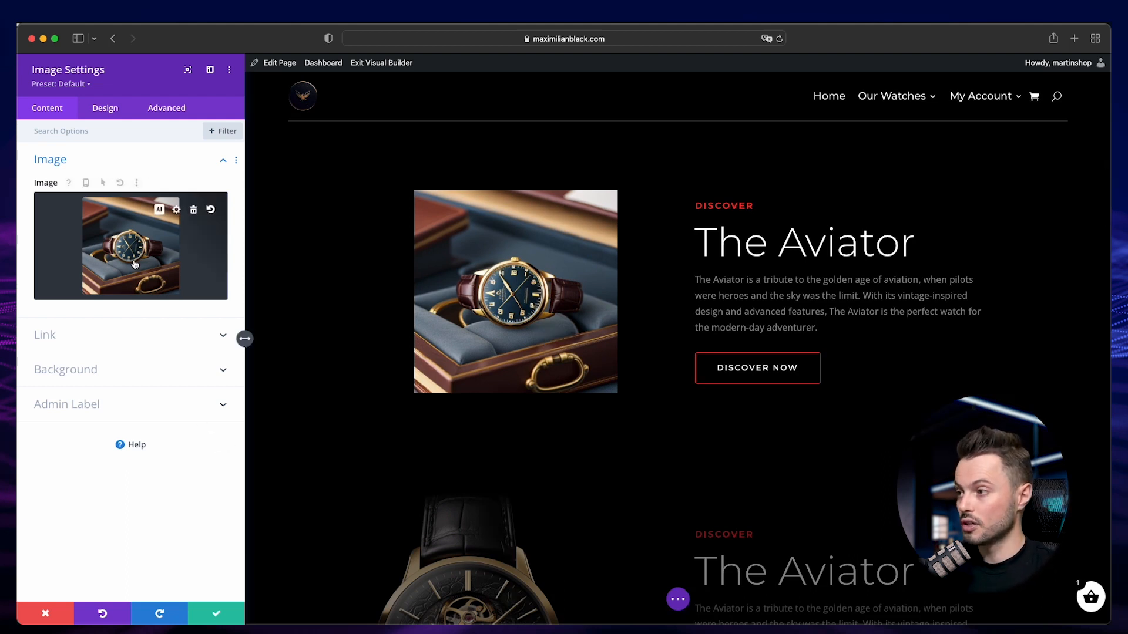
{"action": "left_click", "coordinate": [193, 213]}
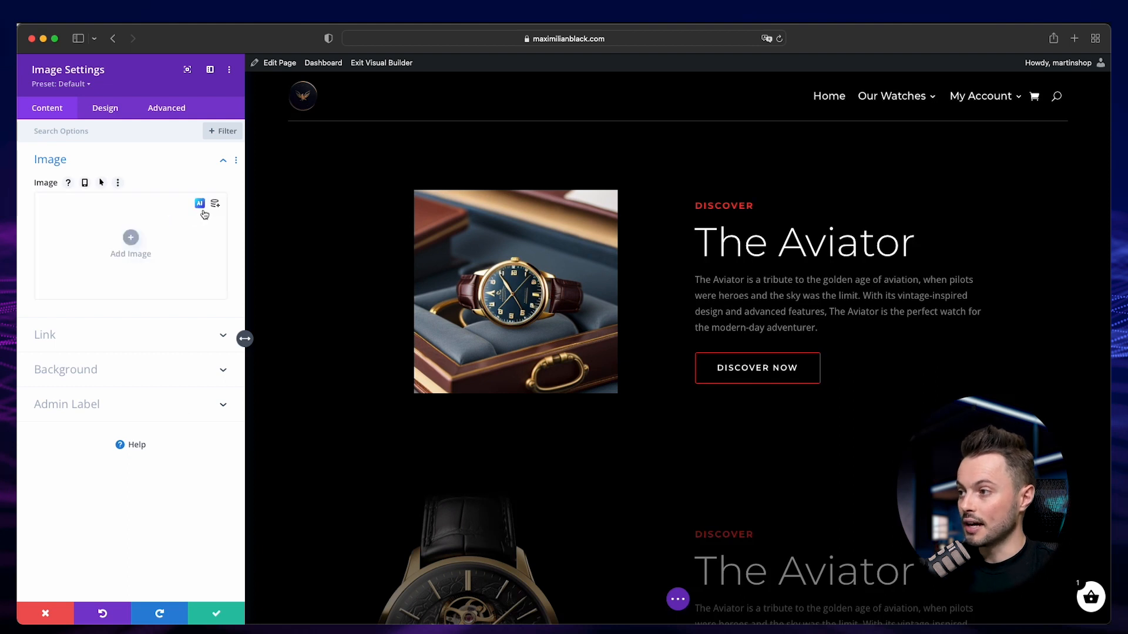
{"action": "mouse_move", "coordinate": [202, 211]}
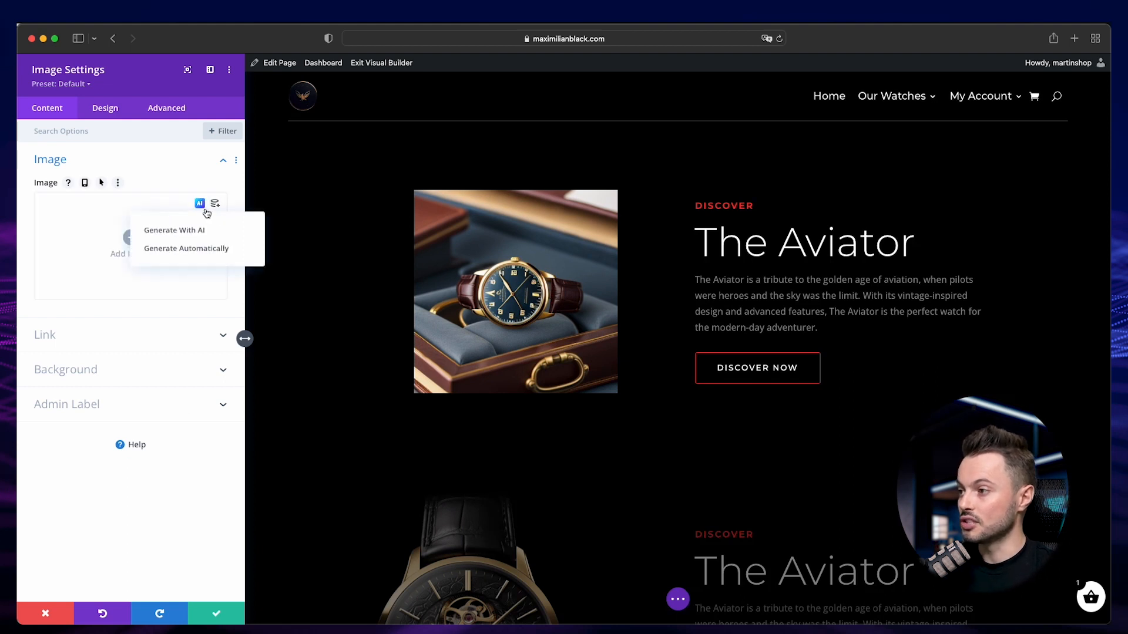
{"action": "left_click", "coordinate": [182, 234]}
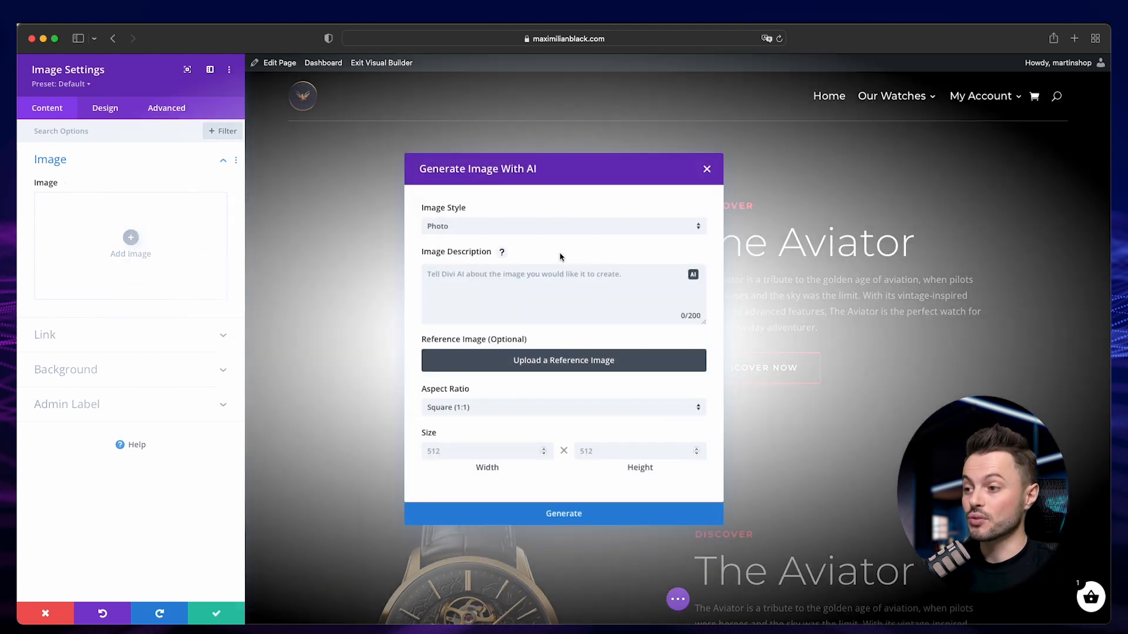
{"action": "left_click", "coordinate": [541, 229]}
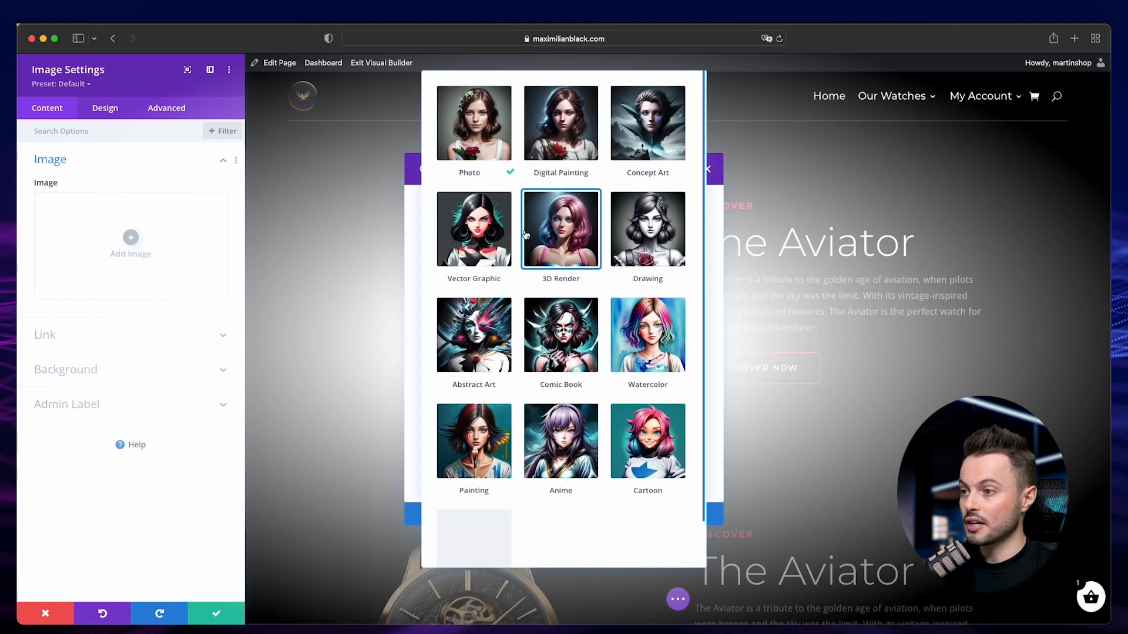
{"action": "left_click", "coordinate": [485, 147]}
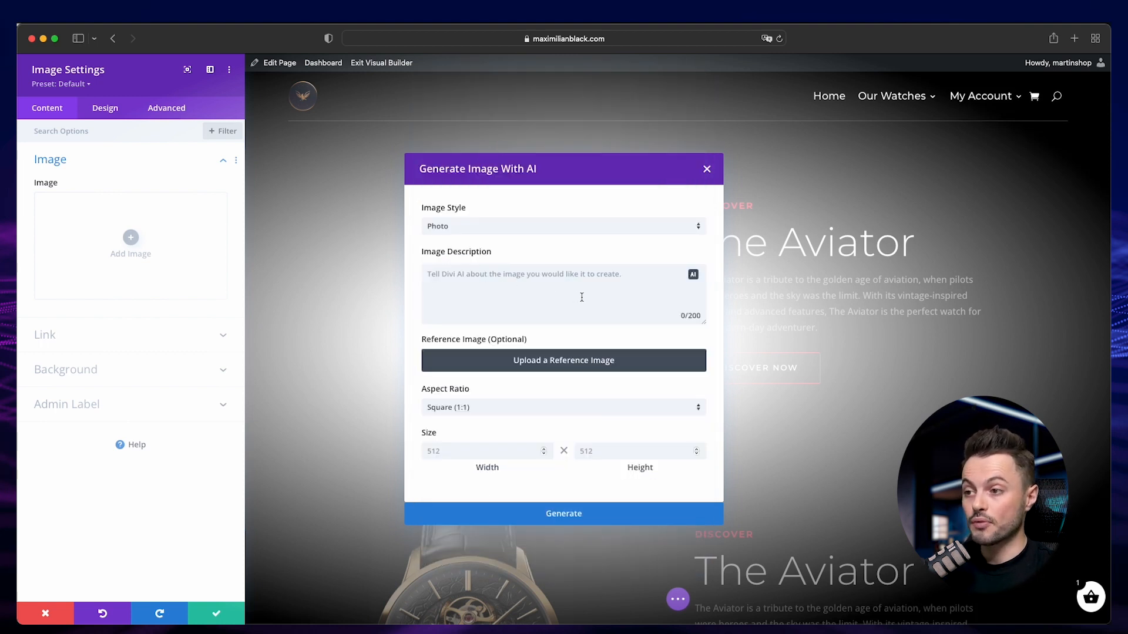
Enter the image description "Photo of a luxury watch on black background" and have AI rewrite the description.
{"action": "left_click", "coordinate": [651, 287]}
{"action": "type", "text": "Photo of a luxury watch on black background"}
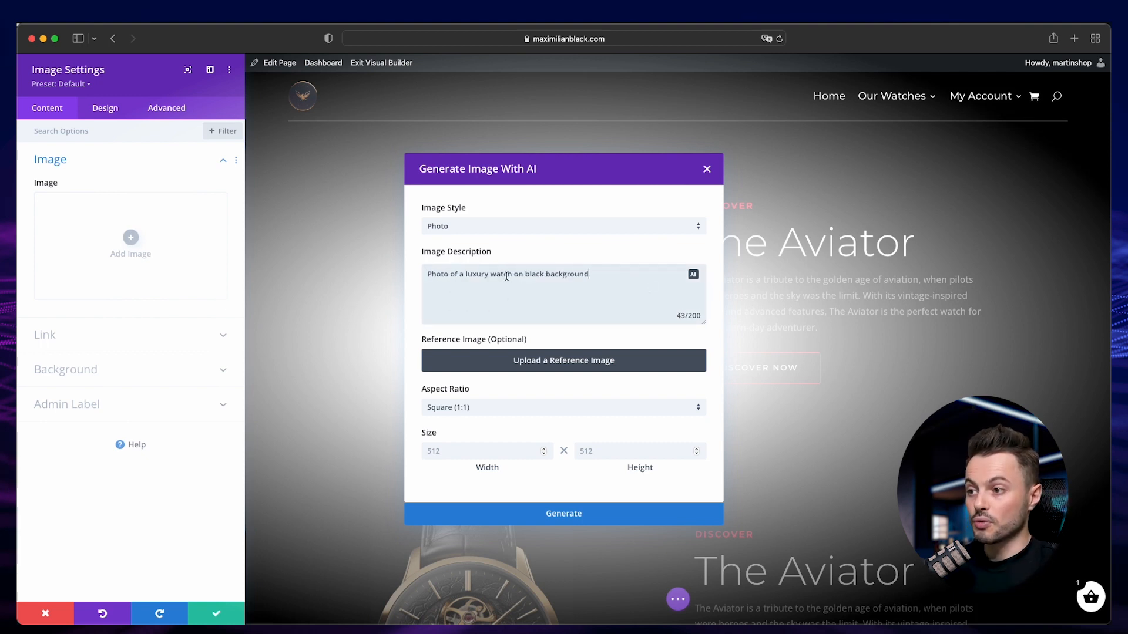
{"action": "left_click", "coordinate": [693, 274]}
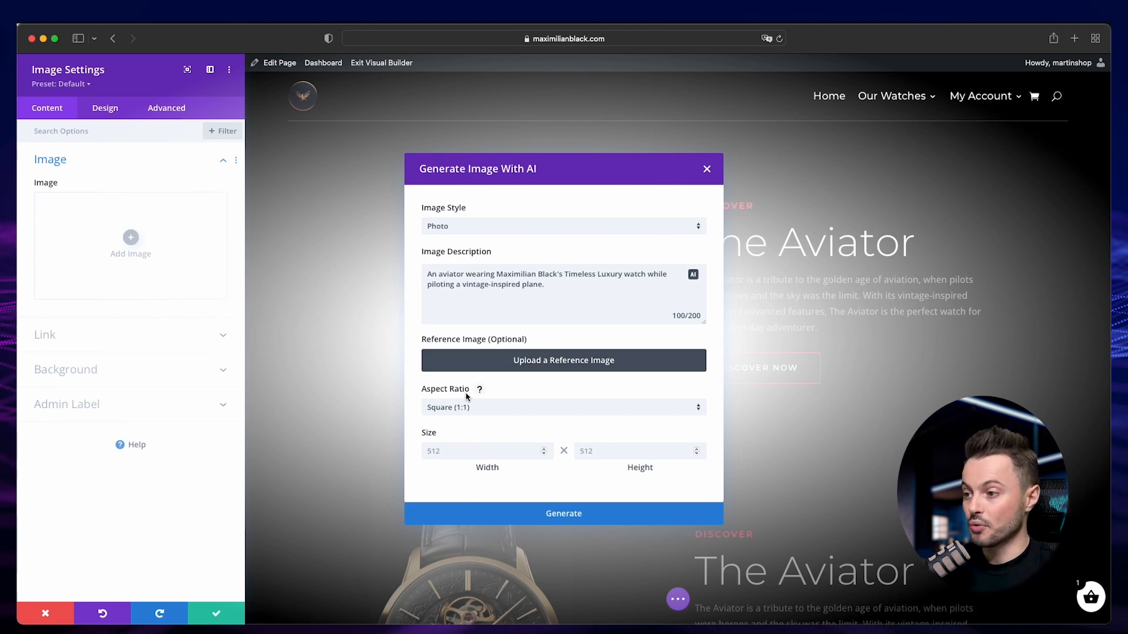
Try the Portrait (3:4) and Custom Size aspect ratios for the generated image.
{"action": "left_click", "coordinate": [469, 413]}
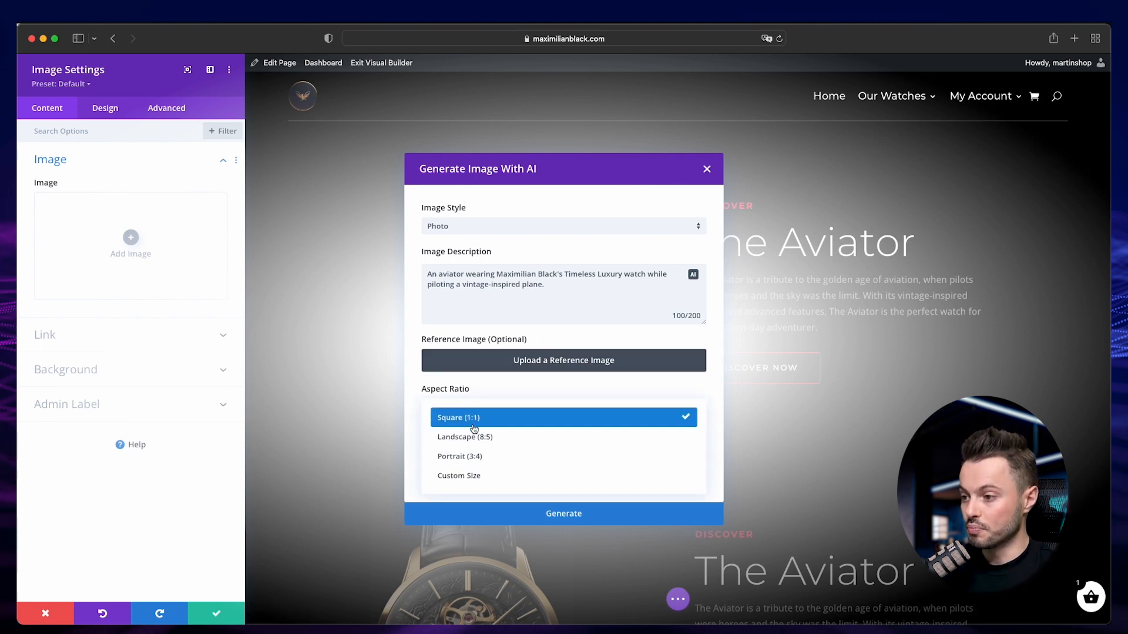
{"action": "left_click", "coordinate": [496, 456]}
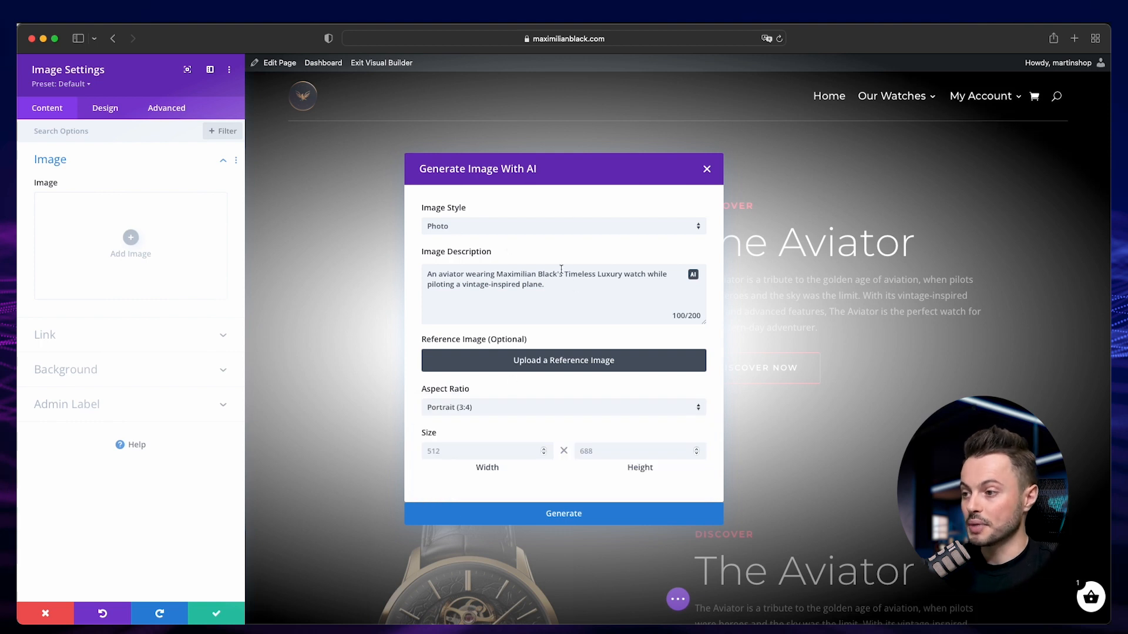
{"action": "left_click", "coordinate": [580, 407]}
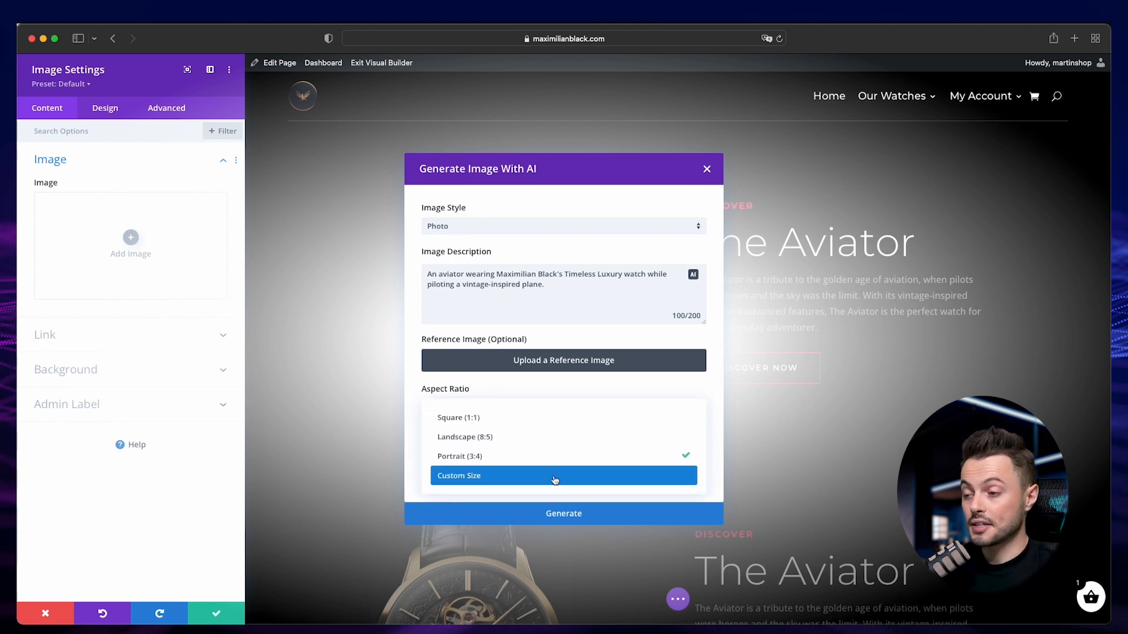
{"action": "left_click", "coordinate": [553, 479]}
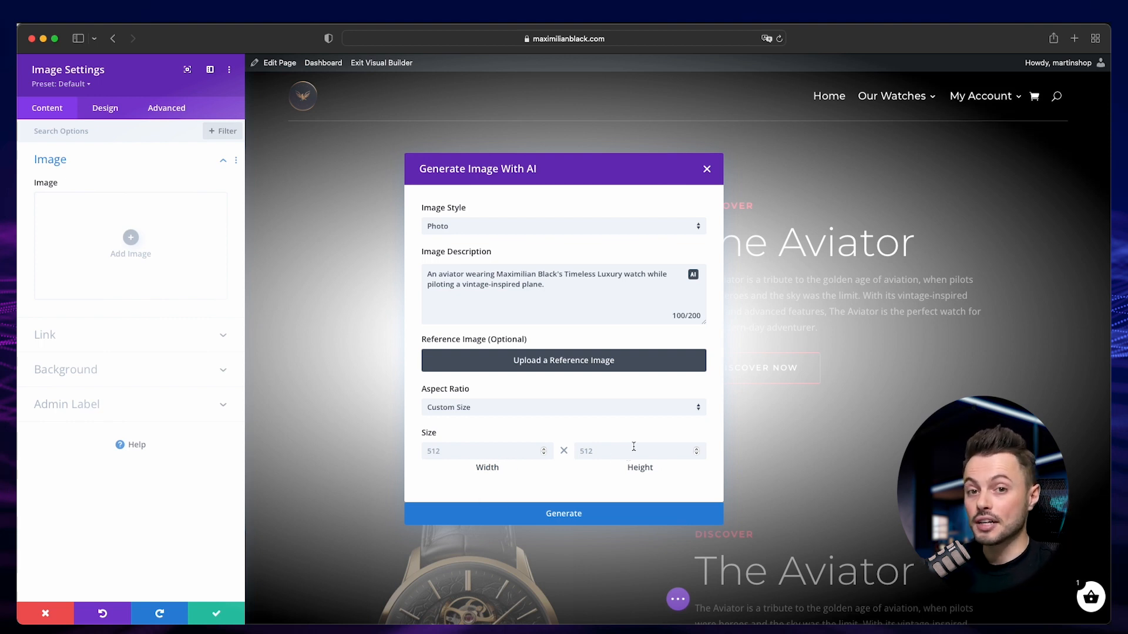
Set the aspect ratio to Portrait (3:4) and generate the aviator images.
{"action": "left_click", "coordinate": [539, 407]}
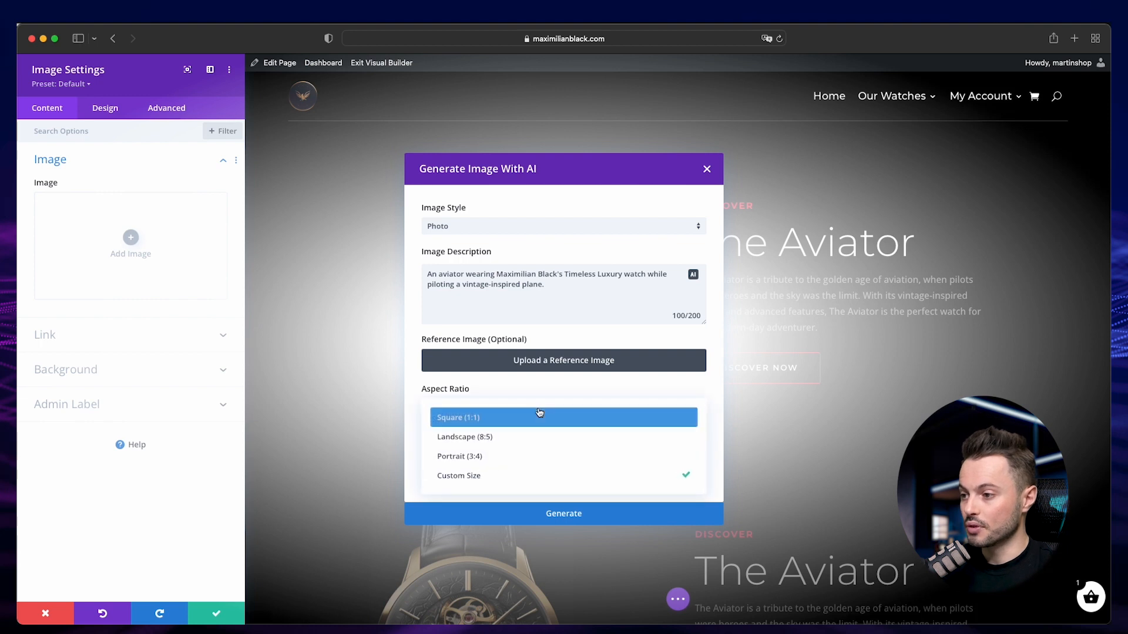
{"action": "left_click", "coordinate": [520, 455]}
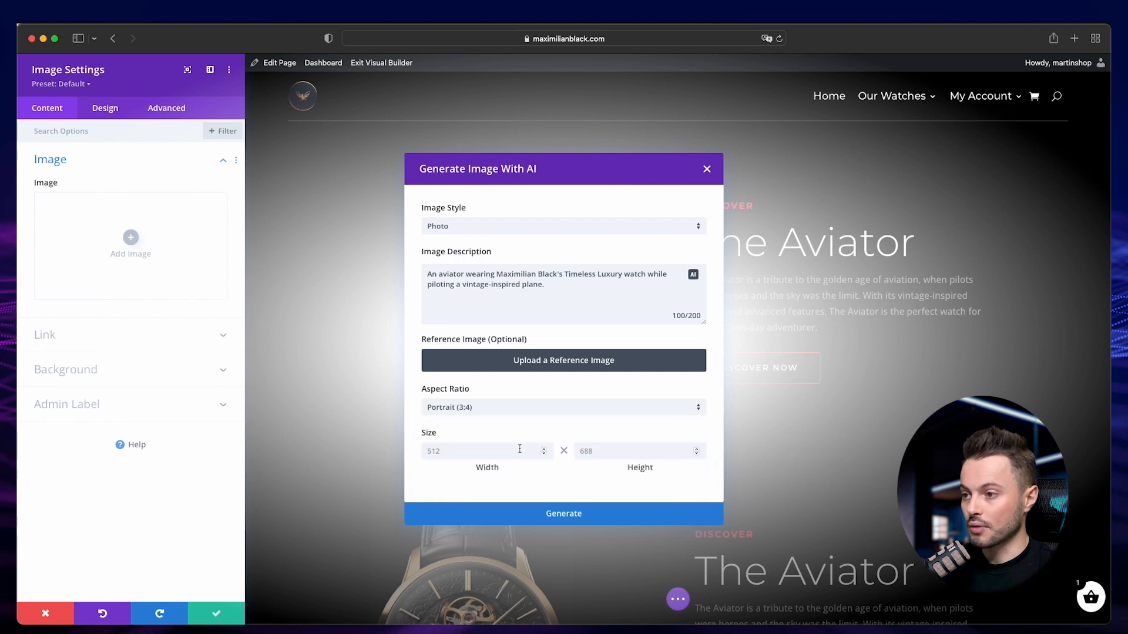
{"action": "left_click", "coordinate": [570, 516]}
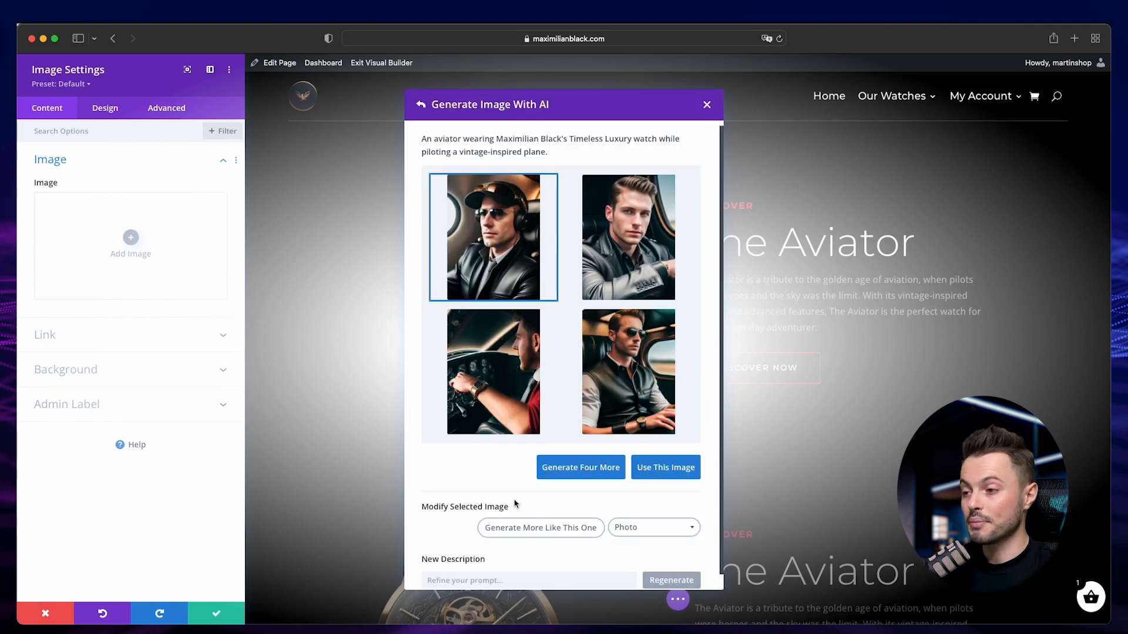
Select the generated image of the seated aviator in sunglasses and a vest, and generate more images like it.
{"action": "scroll", "coordinate": [515, 504], "scroll_direction": "down", "scroll_amount": 1}
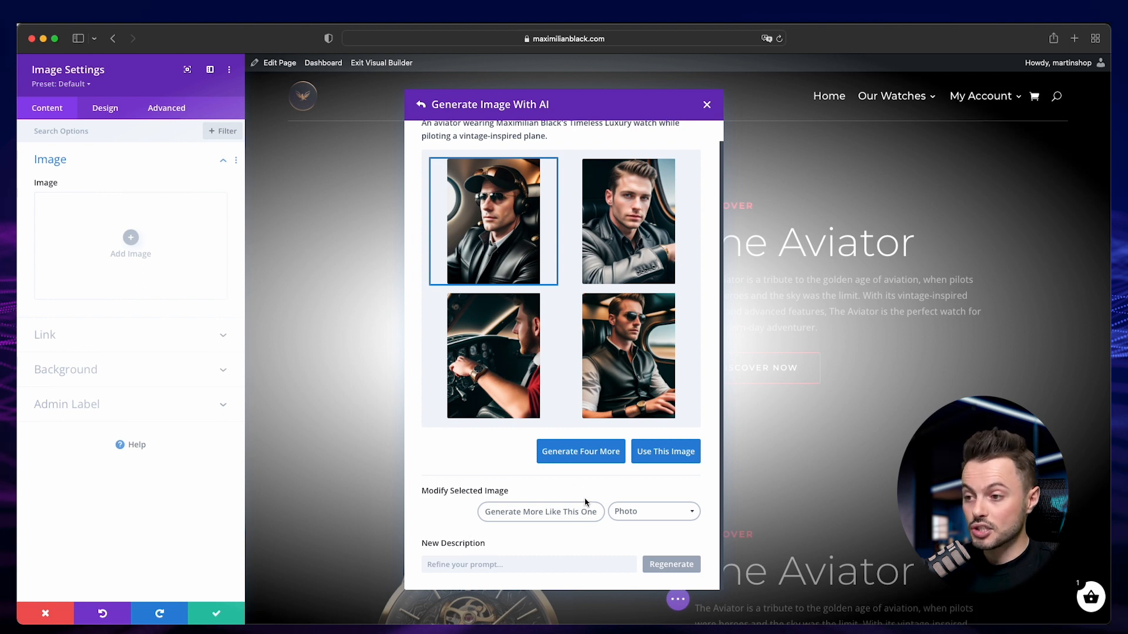
{"action": "left_click", "coordinate": [638, 515]}
{"action": "left_click", "coordinate": [517, 567]}
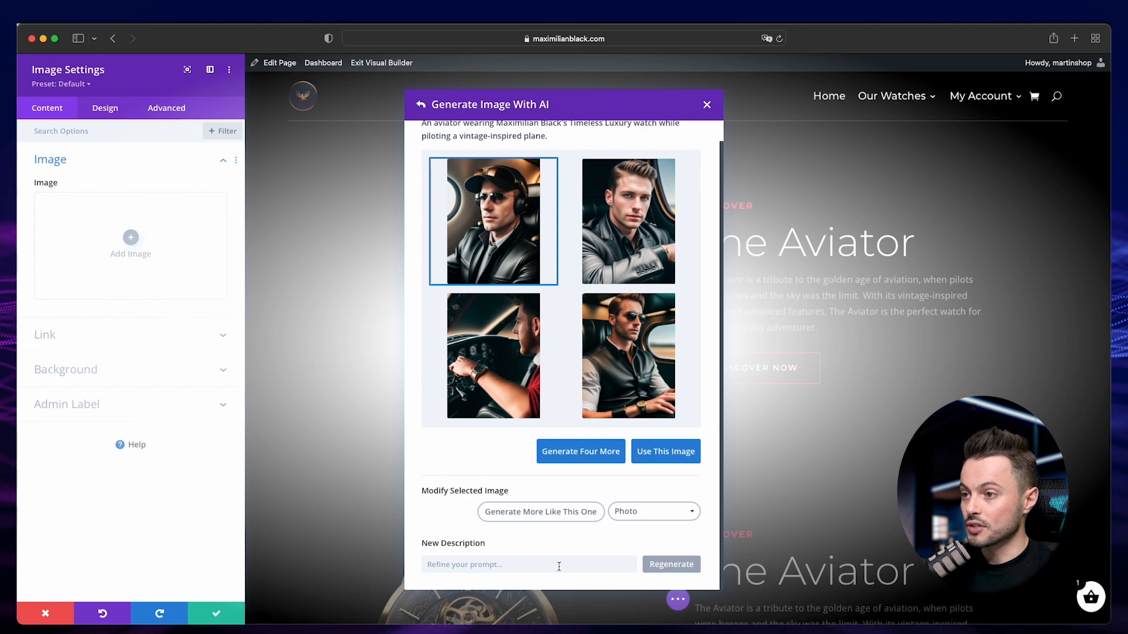
{"action": "left_click", "coordinate": [623, 382]}
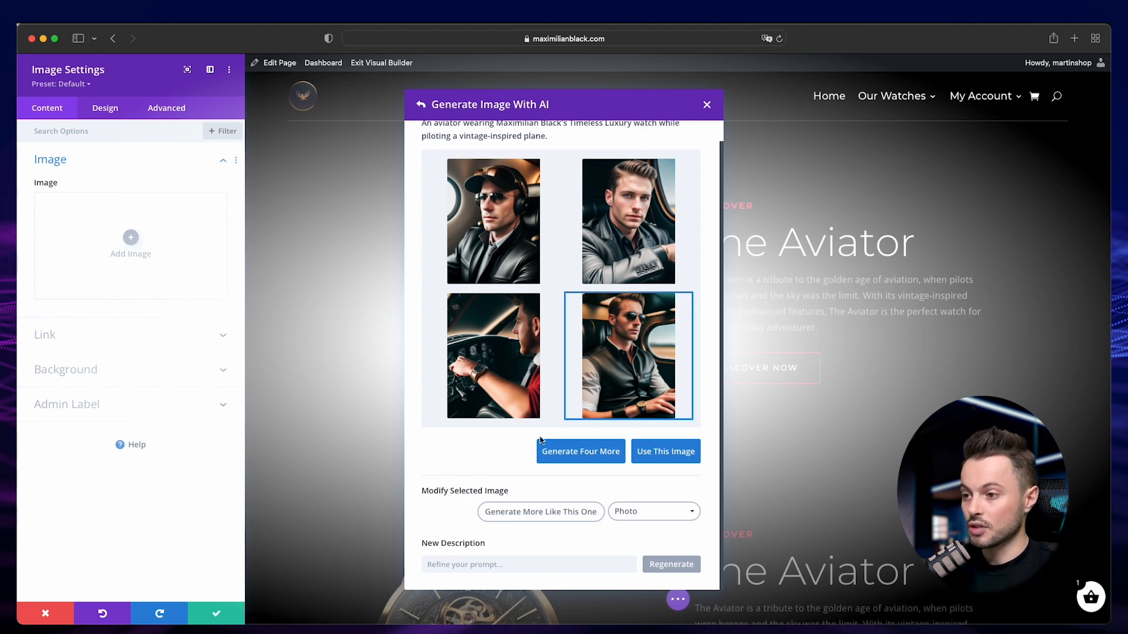
{"action": "left_click", "coordinate": [554, 517]}
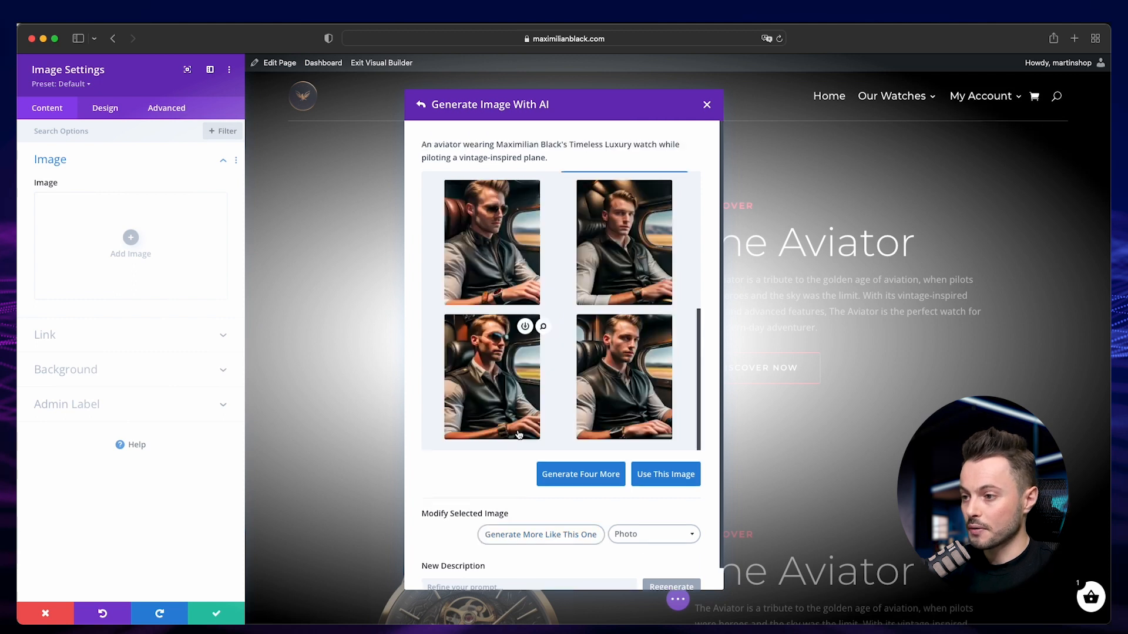
Preview the aviator images at full size and use the one with the brown leather seat and red-dial watch as The Aviator's image.
{"action": "scroll", "coordinate": [516, 404], "scroll_direction": "up", "scroll_amount": 2}
{"action": "scroll", "coordinate": [517, 402], "scroll_direction": "up", "scroll_amount": 3}
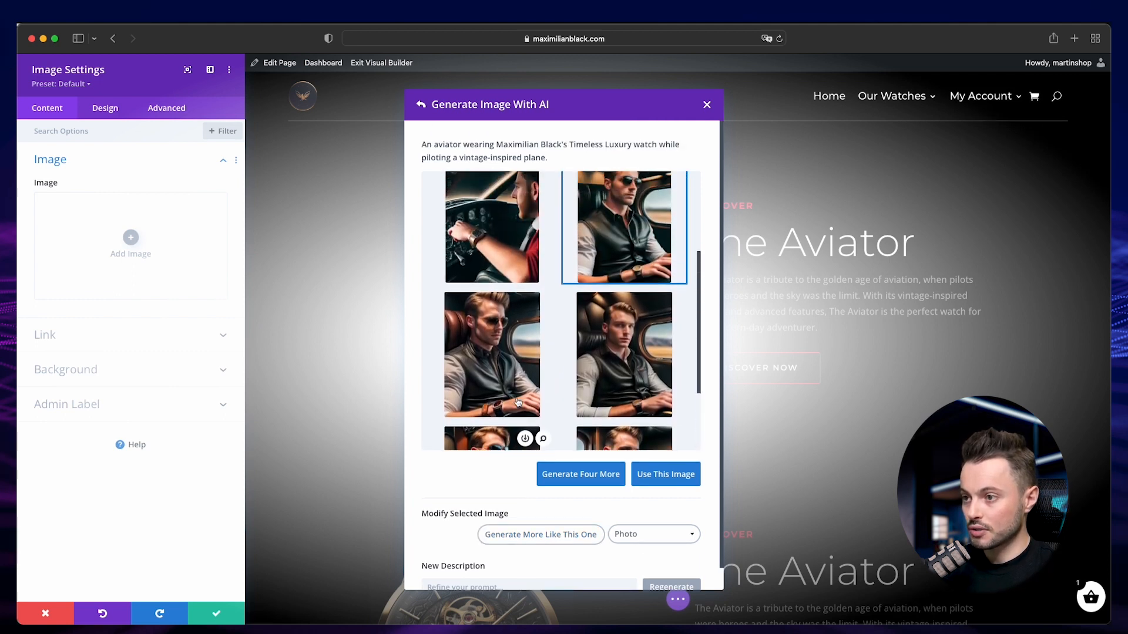
{"action": "left_click", "coordinate": [673, 208]}
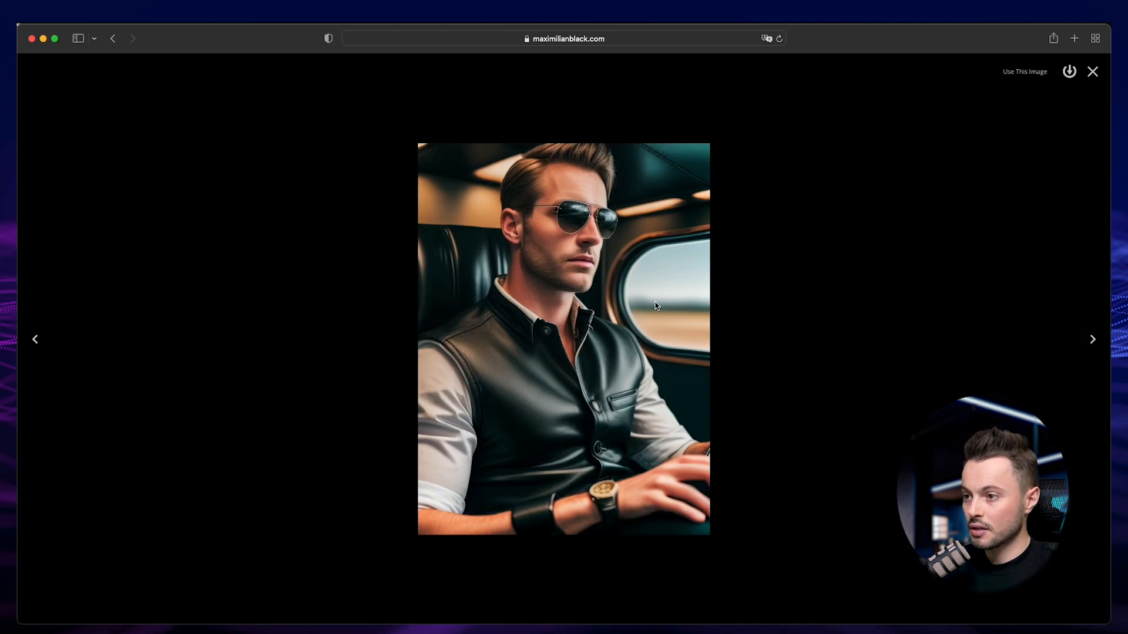
{"action": "left_click", "coordinate": [1093, 340]}
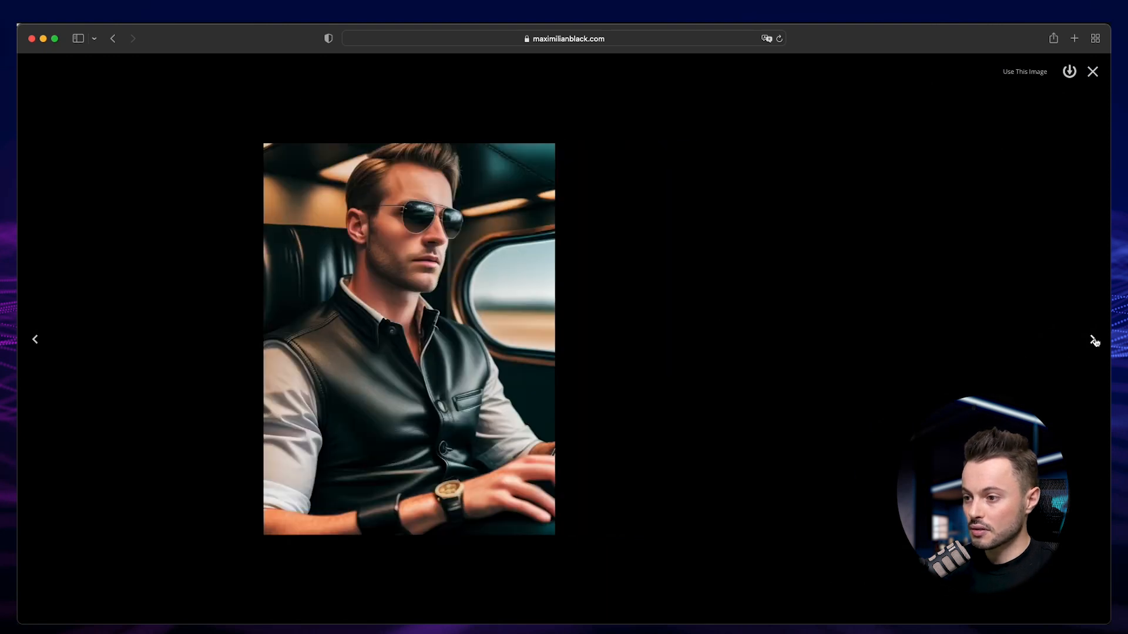
{"action": "left_click", "coordinate": [1093, 340]}
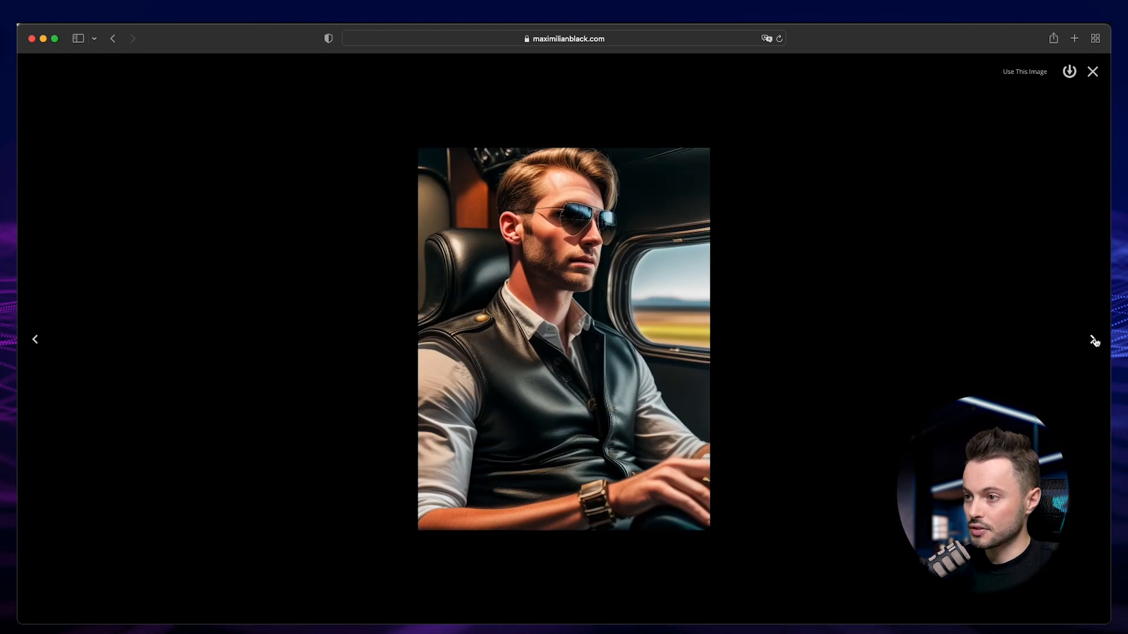
{"action": "left_click", "coordinate": [36, 339]}
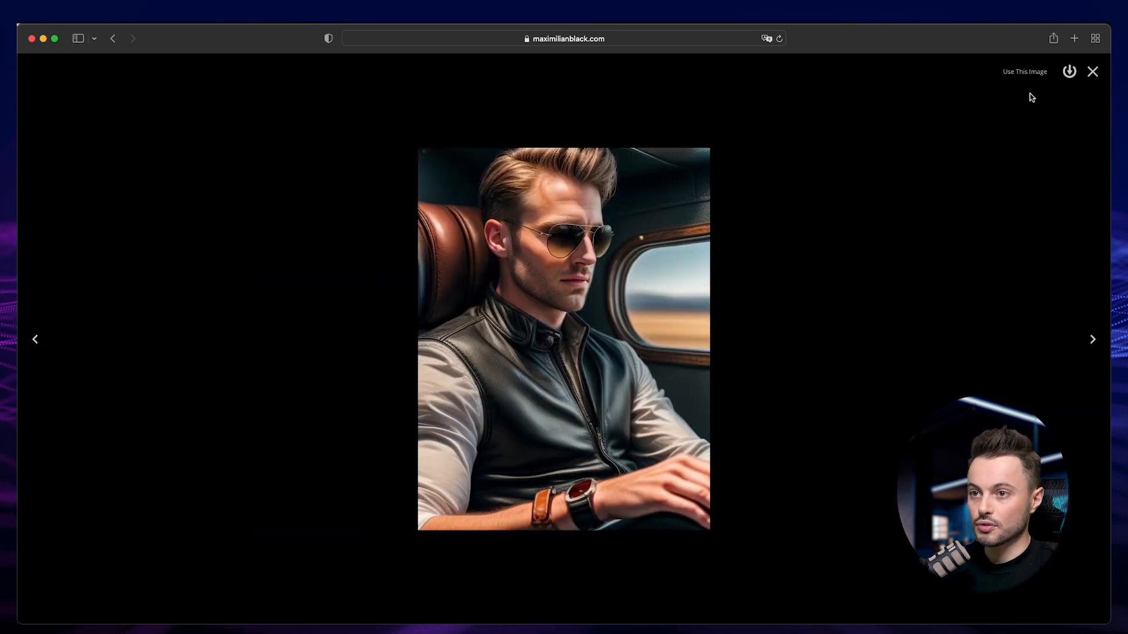
{"action": "left_click", "coordinate": [1026, 72]}
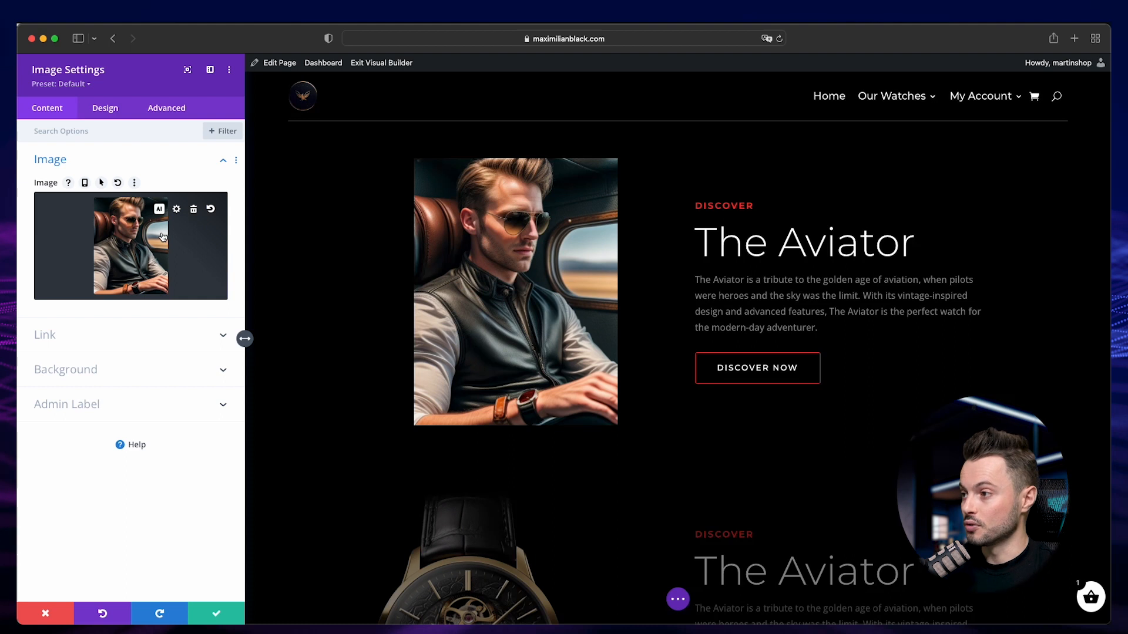
Improve the aviator image with AI, using the description "change the character to a woman", and generate the new version.
{"action": "left_click", "coordinate": [162, 213]}
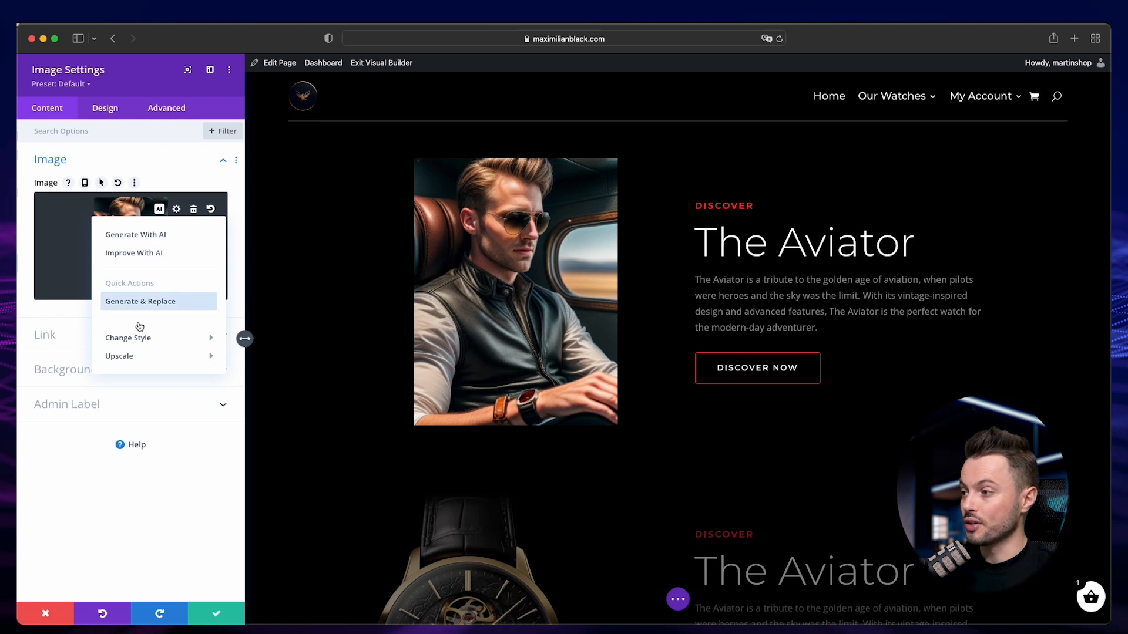
{"action": "mouse_move", "coordinate": [167, 359]}
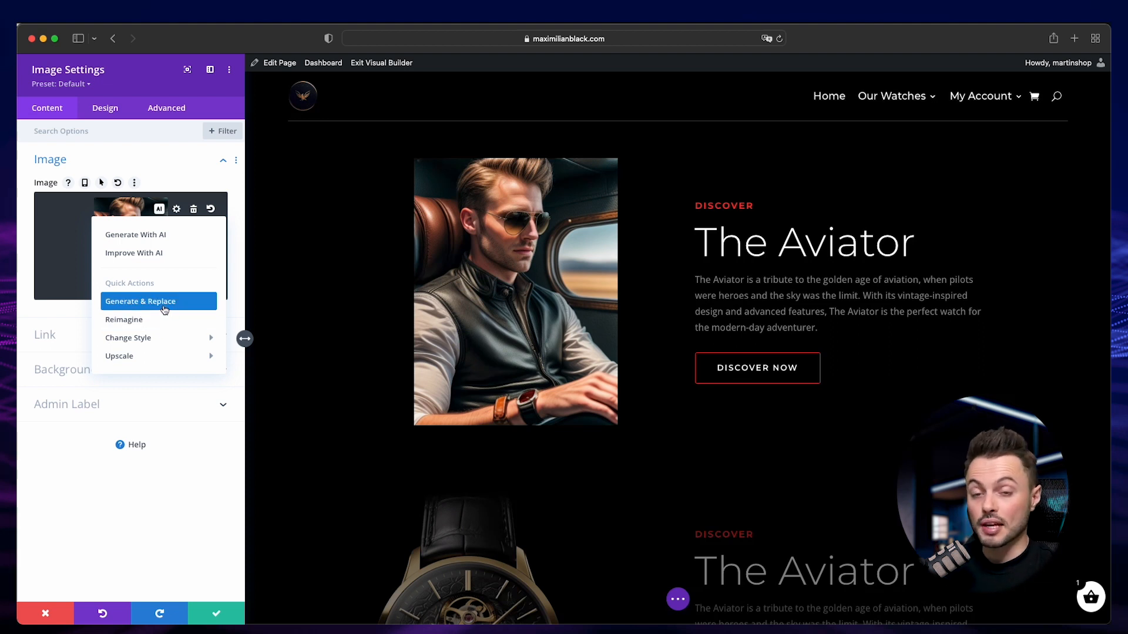
{"action": "left_click", "coordinate": [166, 254]}
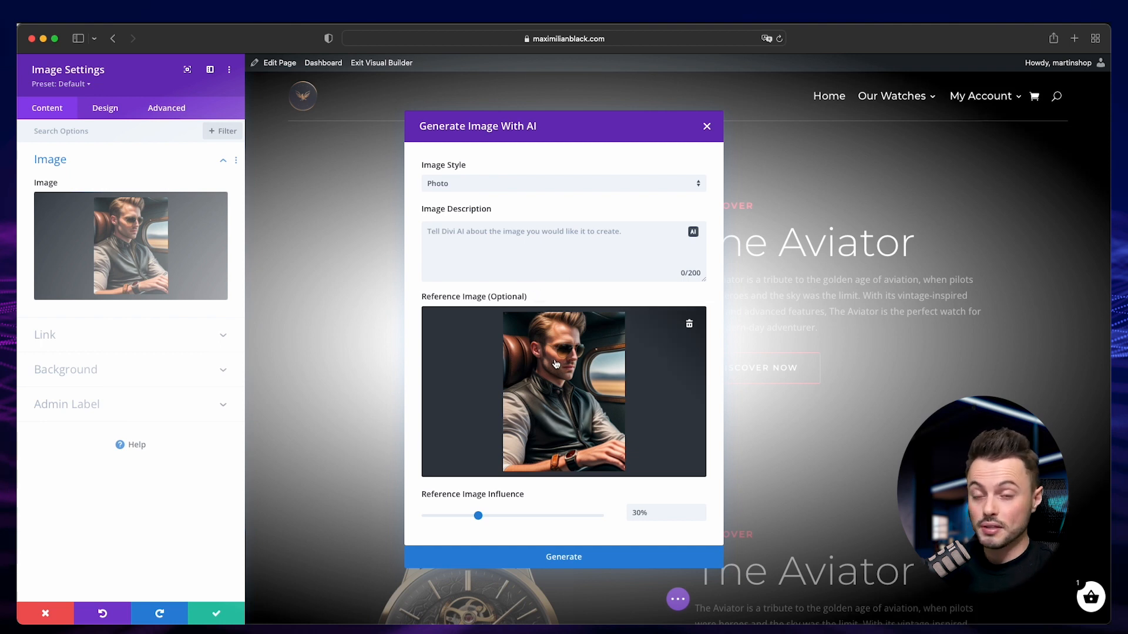
{"action": "left_click", "coordinate": [493, 234]}
{"action": "type", "text": "change the character to a woman"}
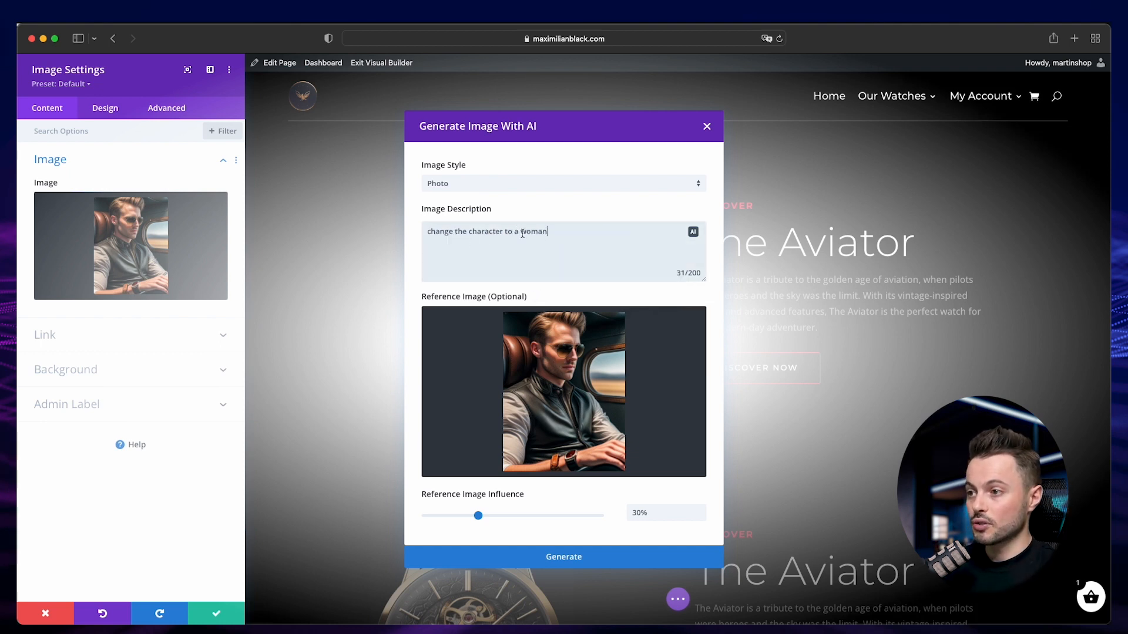
{"action": "left_click", "coordinate": [614, 559]}
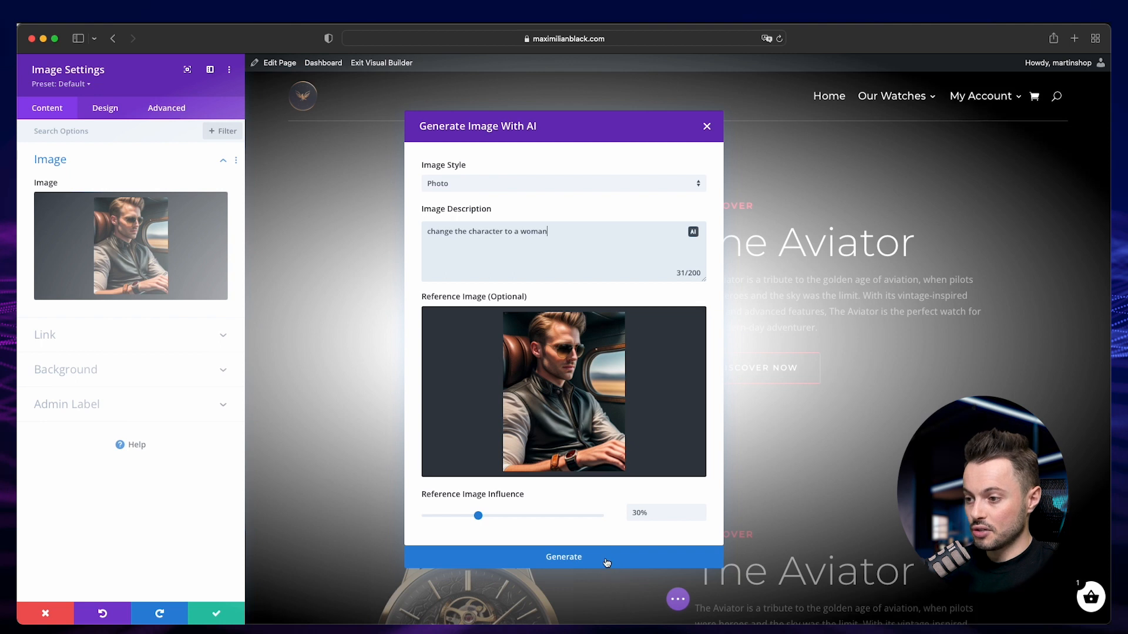